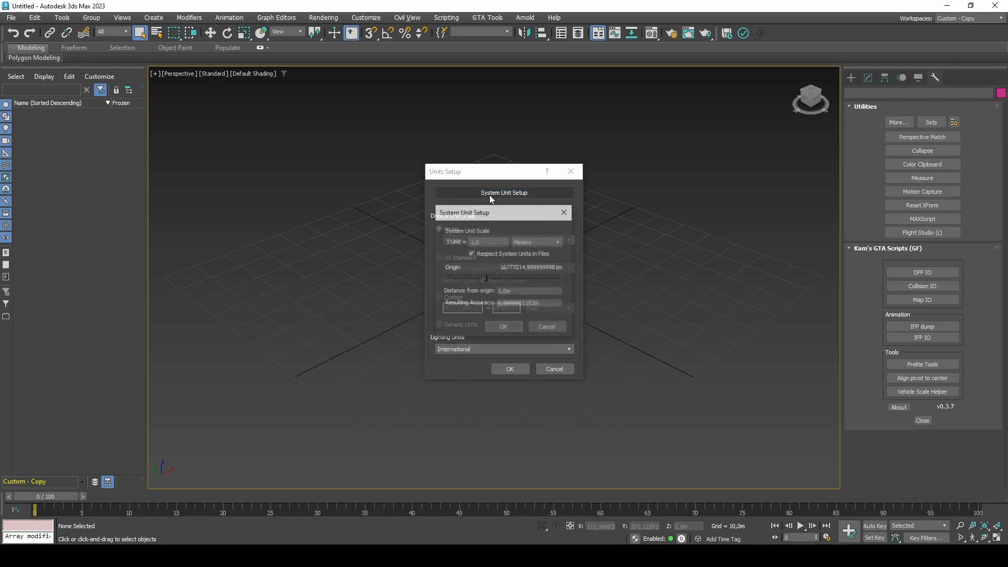
Close the unit setup dialogs without changes and apply the Max.Legacy defaults with the DefaultUI interface scheme.
{"action": "left_click", "coordinate": [539, 327]}
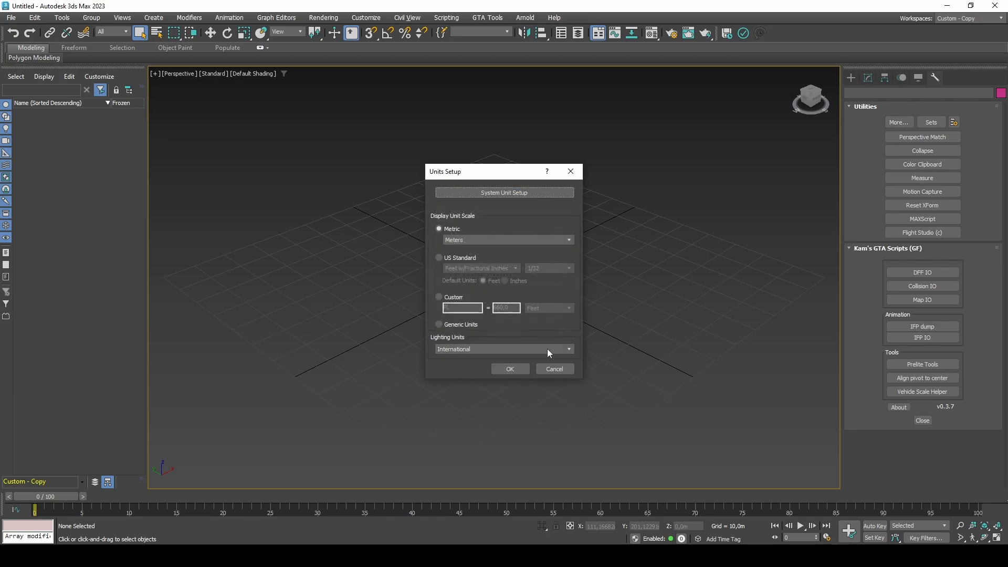
{"action": "left_click", "coordinate": [551, 367]}
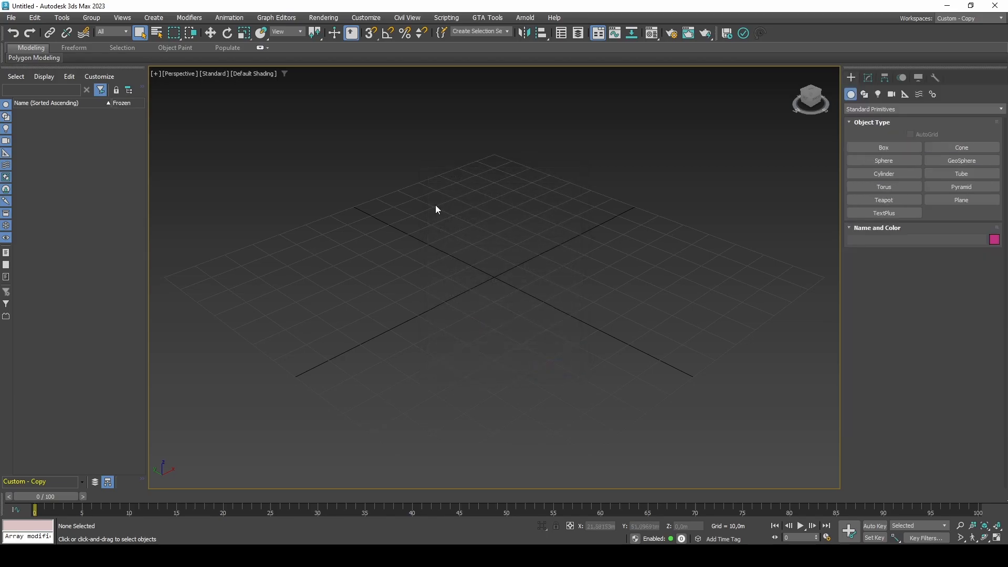
{"action": "left_click", "coordinate": [368, 20]}
{"action": "left_click", "coordinate": [379, 87]}
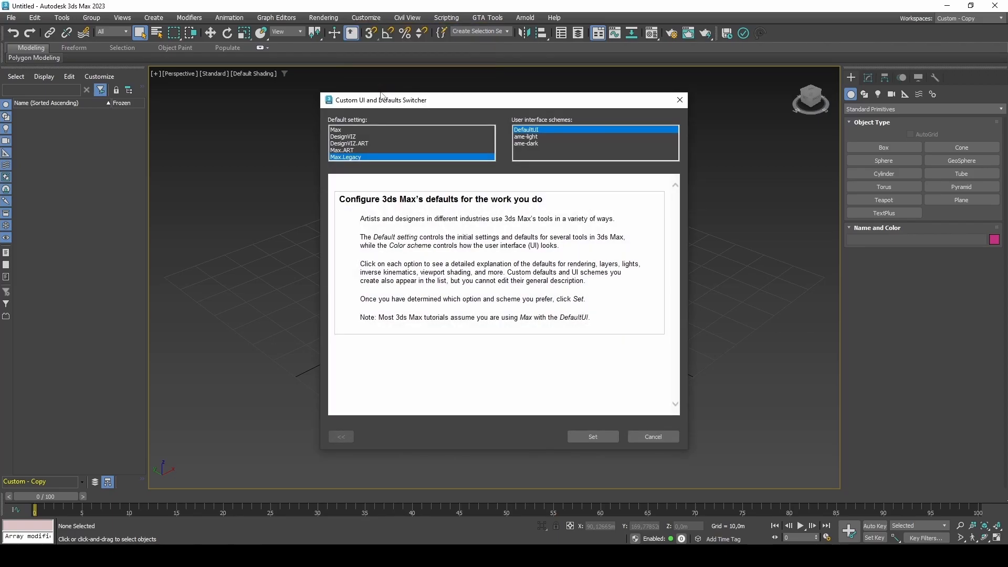
{"action": "left_click", "coordinate": [576, 433]}
Create a Text spline at the centre of the grid.
{"action": "left_click", "coordinate": [866, 95]}
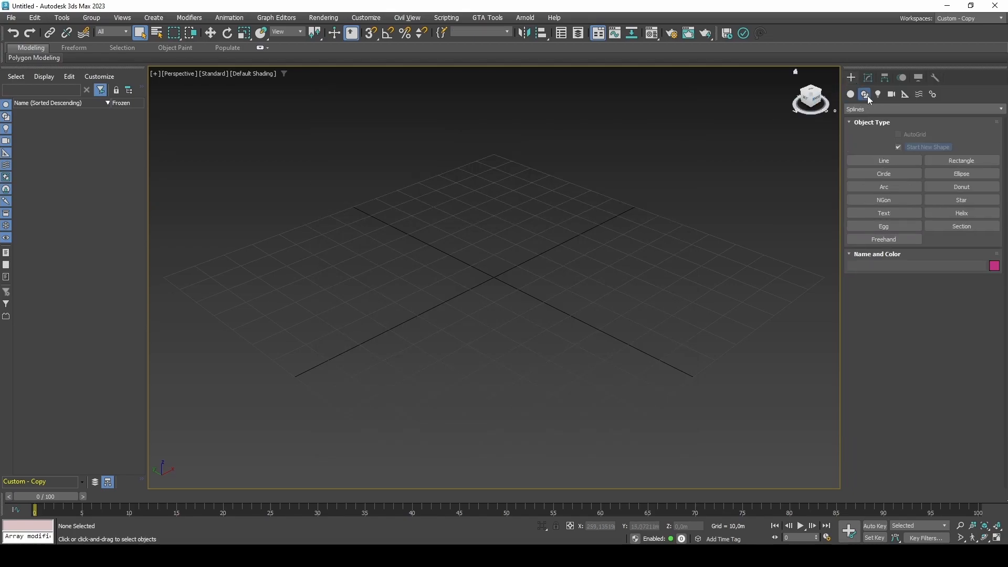
{"action": "left_click", "coordinate": [883, 212]}
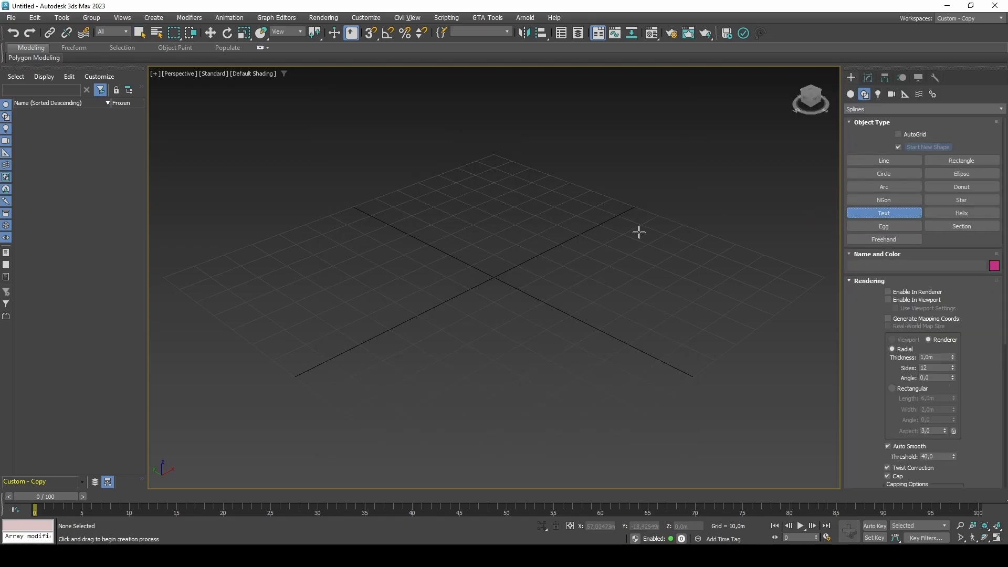
{"action": "left_click", "coordinate": [494, 277]}
{"action": "right_click", "coordinate": [495, 277]}
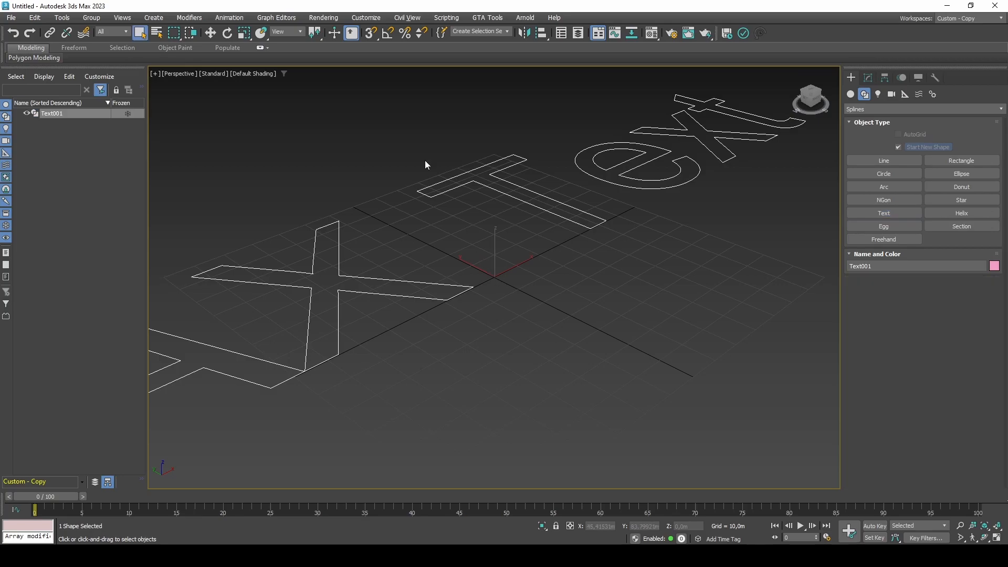
Rotate the text upright so it stands vertically, using angle snapping.
{"action": "left_click", "coordinate": [388, 34]}
{"action": "key", "text": "e"}
{"action": "left_click_drag", "start_coordinate": [514, 255], "coordinate": [539, 293]}
{"action": "key", "text": "a"}
Reset the text's X and Y position to 0 so it sits at the origin.
{"action": "key", "text": "w"}
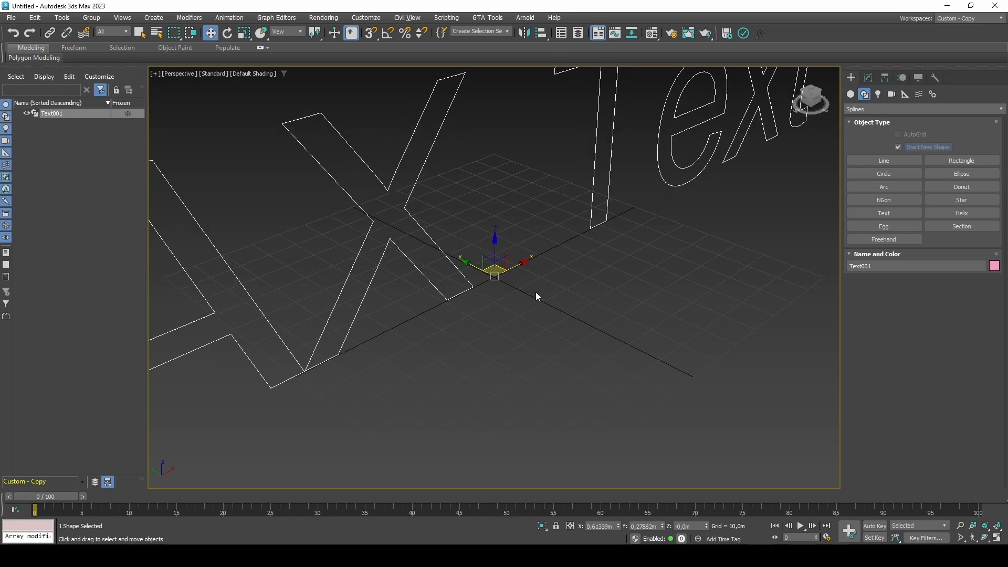
{"action": "right_click", "coordinate": [619, 526]}
{"action": "right_click", "coordinate": [662, 526]}
Set the text size to 2 m and enable Adaptive interpolation for its spline.
{"action": "left_click", "coordinate": [884, 79]}
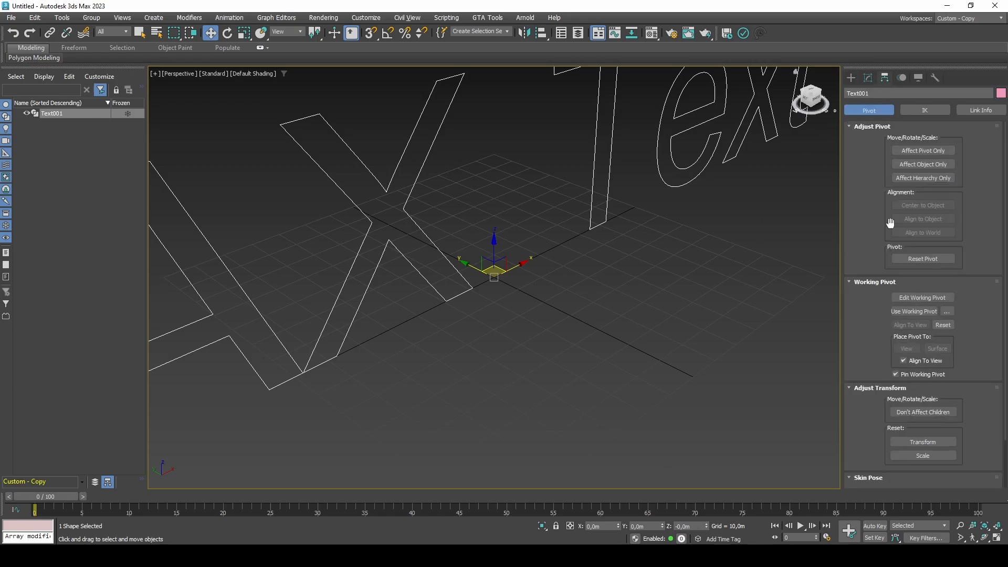
{"action": "left_click", "coordinate": [869, 78]}
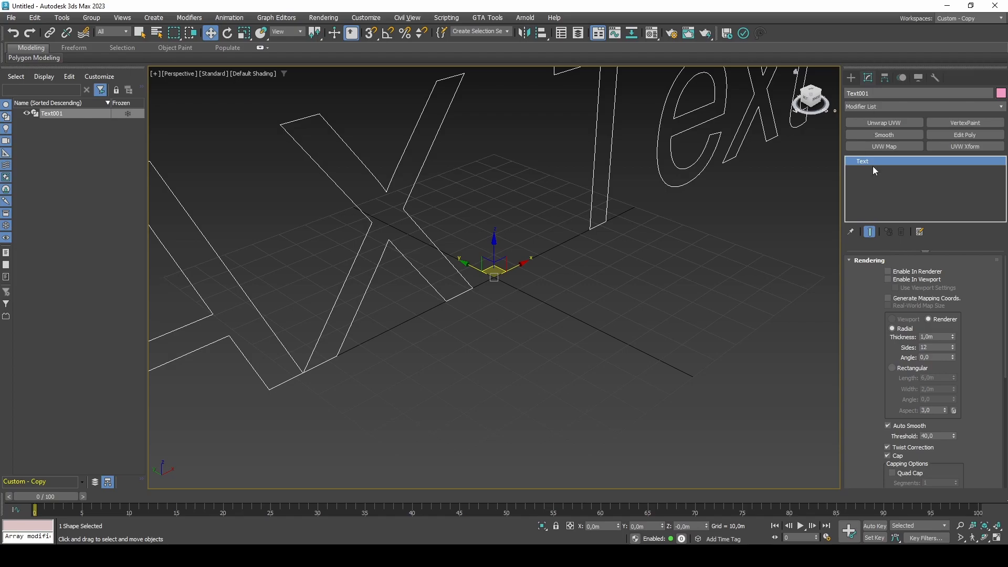
{"action": "left_click_drag", "start_coordinate": [859, 445], "coordinate": [861, 232]}
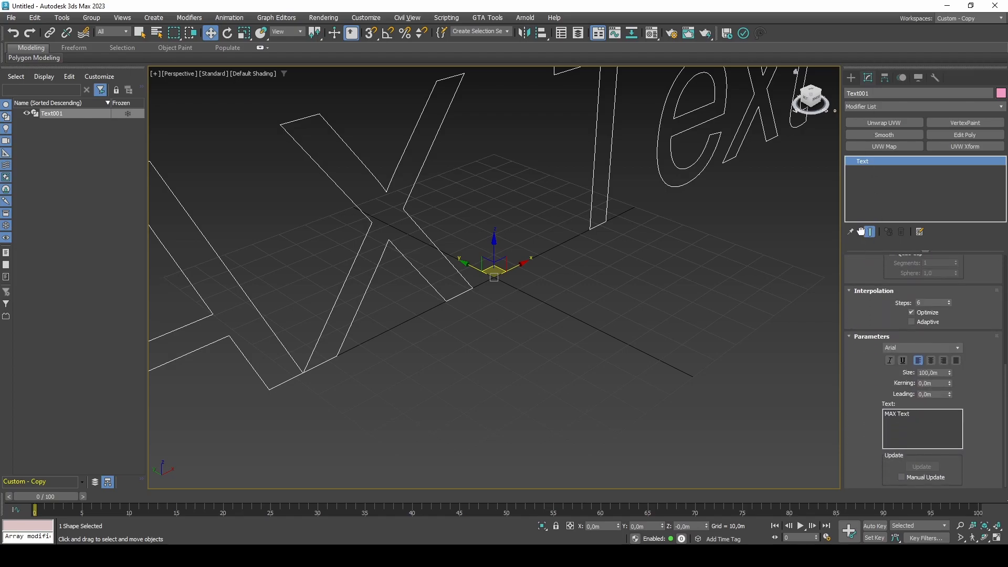
{"action": "double_click", "coordinate": [937, 372]}
{"action": "type", "text": "2"}
{"action": "key", "text": "Return"}
{"action": "key", "text": "z"}
{"action": "middle_click_drag", "start_coordinate": [638, 336], "coordinate": [566, 331], "text": "alt"}
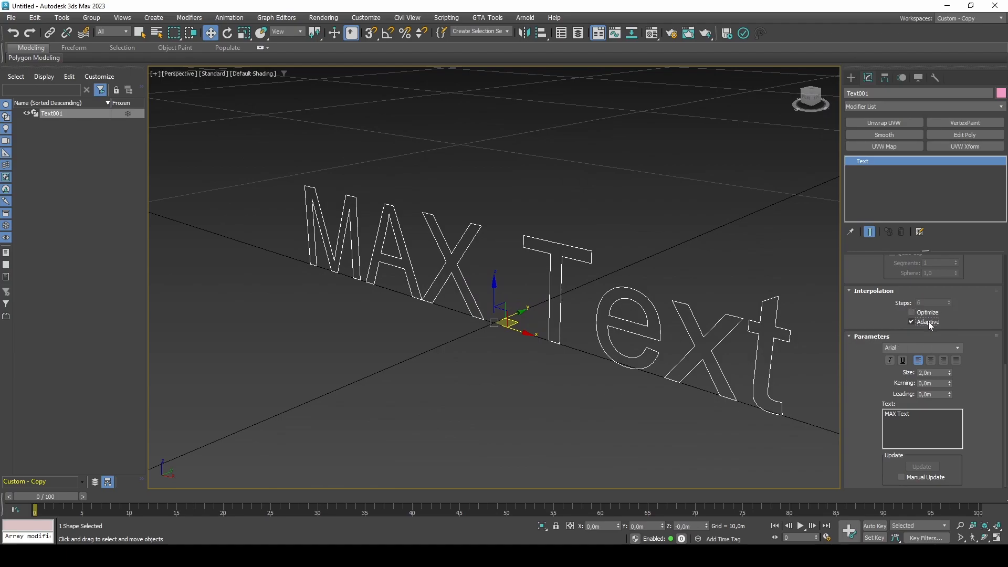
Change the text's font to Segoe UI Black.
{"action": "left_click", "coordinate": [950, 348]}
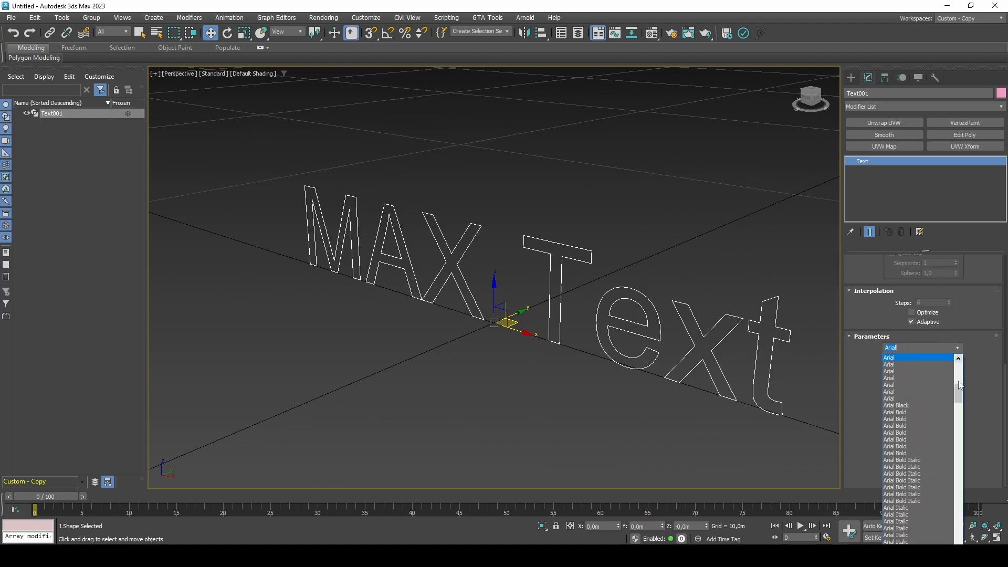
{"action": "left_click_drag", "start_coordinate": [957, 406], "coordinate": [960, 493]}
{"action": "left_click", "coordinate": [924, 400]}
Replace the text content with "Multi Theft Auto".
{"action": "left_click", "coordinate": [924, 417]}
{"action": "key", "text": "ctrl+a"}
{"action": "type", "text": "Multi T"}
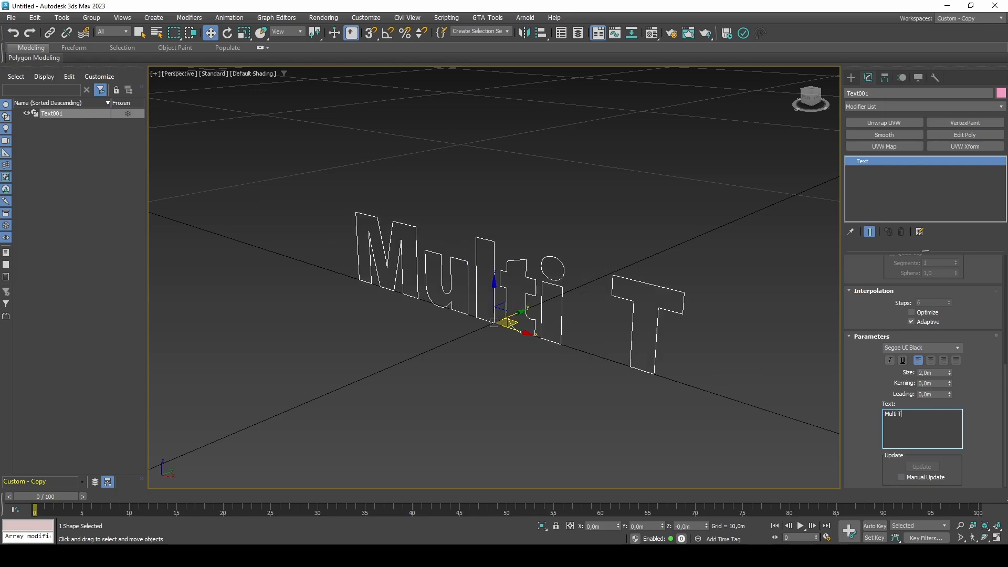
{"action": "type", "text": "heft Au"}
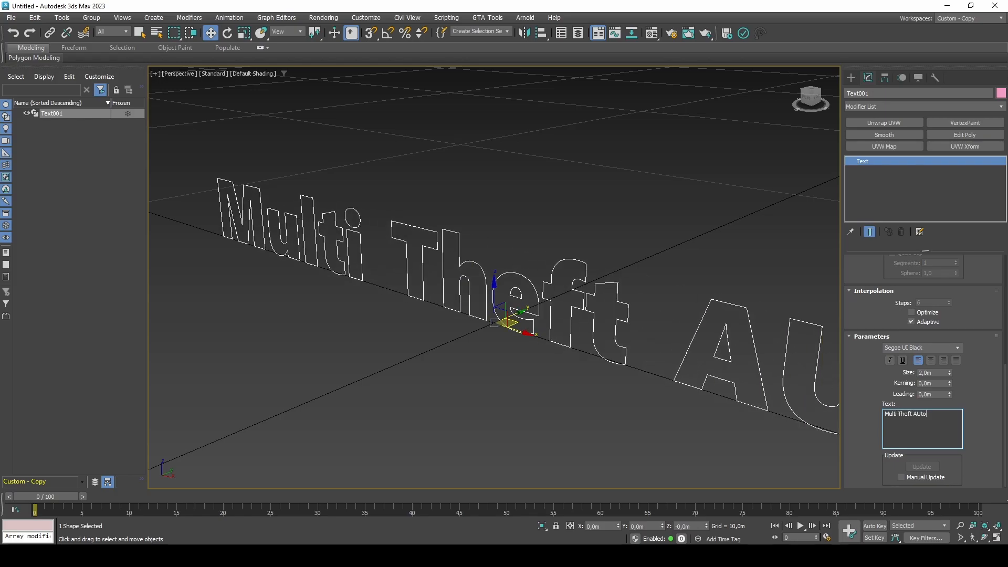
{"action": "type", "text": "to"}
{"action": "scroll", "coordinate": [727, 241], "scroll_direction": "down", "scroll_amount": 3}
{"action": "middle_click_drag", "start_coordinate": [667, 241], "coordinate": [727, 241], "text": "alt"}
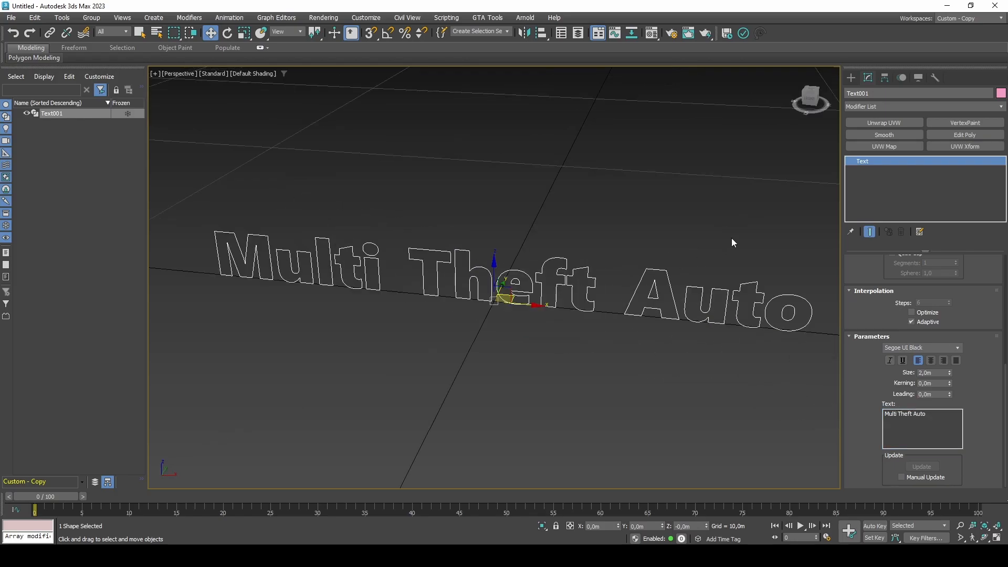
Add a Bevel modifier to the text with a Level 1 height of 0.2 m.
{"action": "left_click", "coordinate": [903, 108]}
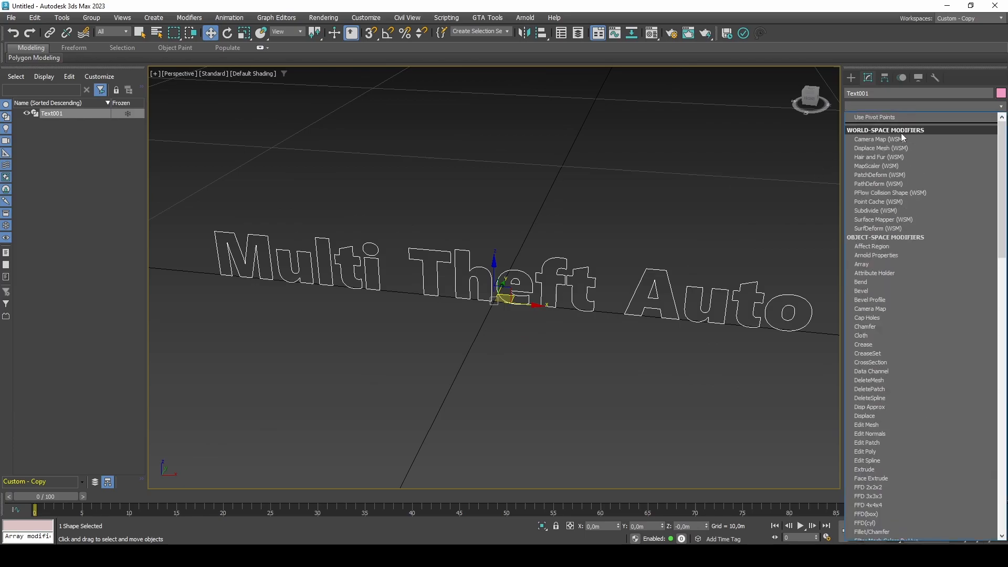
{"action": "left_click", "coordinate": [887, 291]}
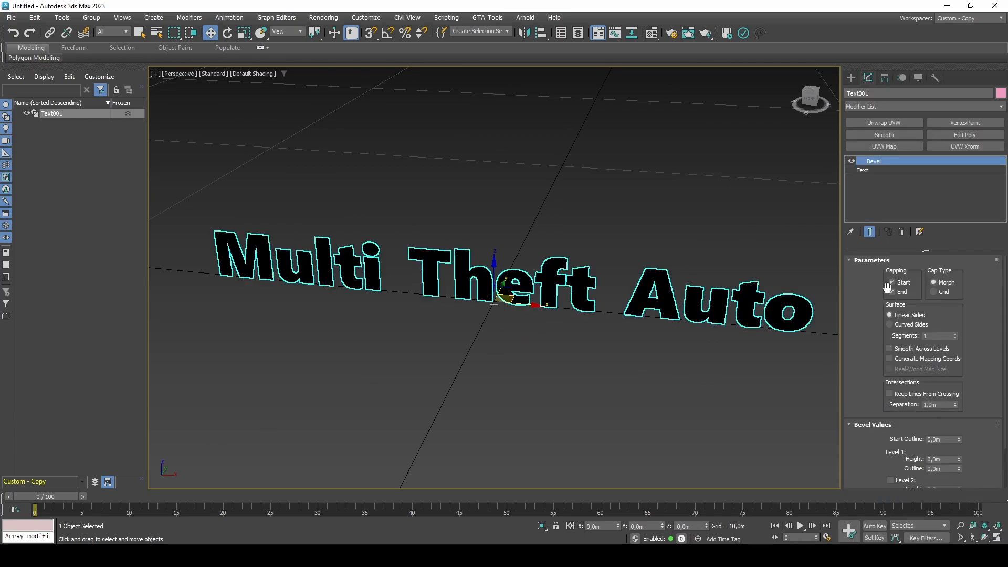
{"action": "left_click", "coordinate": [945, 459]}
{"action": "type", "text": "0,2"}
{"action": "key", "text": "Return"}
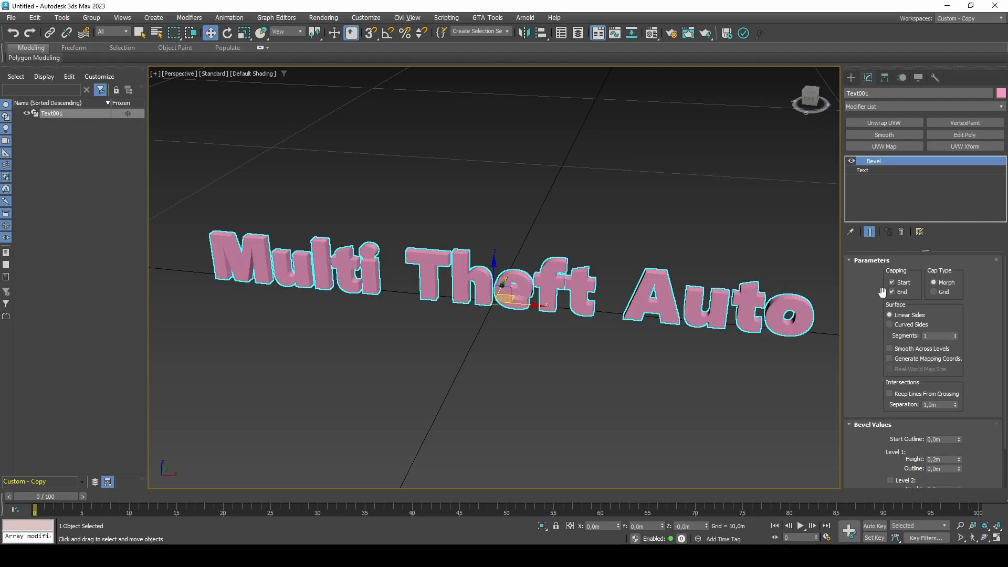
Add a Chamfer modifier to the text with an amount of 0.005 m.
{"action": "left_click", "coordinate": [903, 107]}
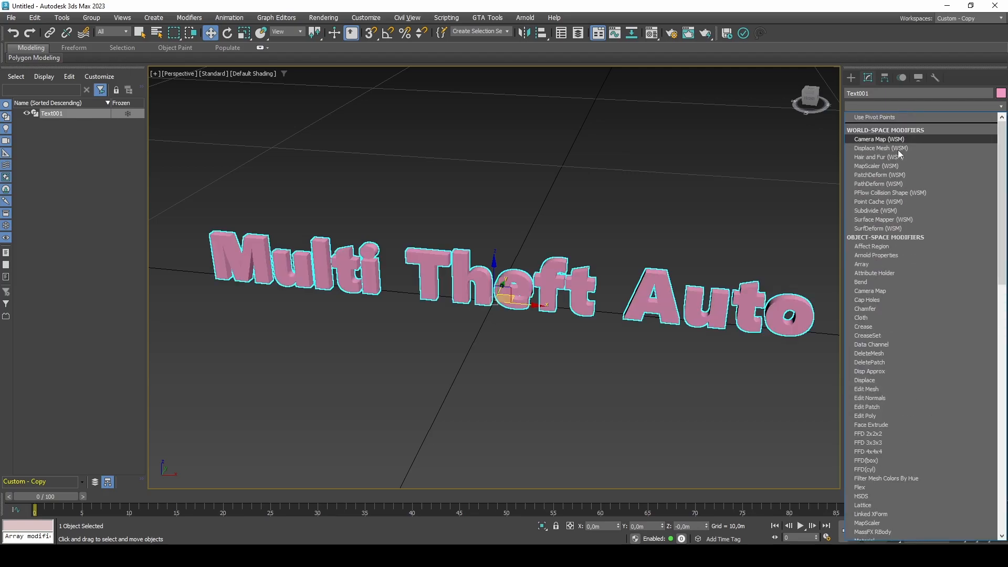
{"action": "left_click", "coordinate": [888, 308]}
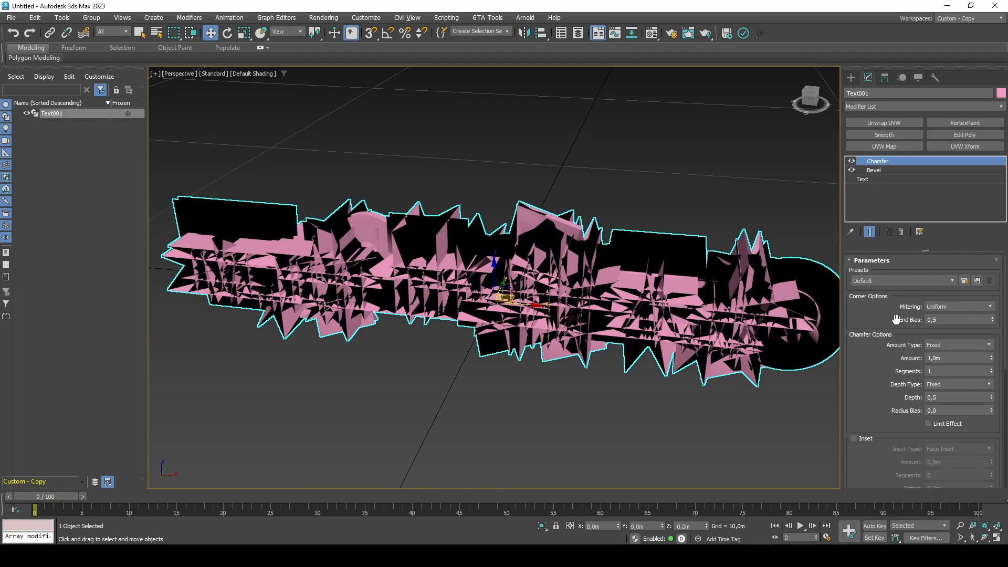
{"action": "left_click_drag", "start_coordinate": [942, 358], "coordinate": [908, 361]}
{"action": "type", "text": ",005"}
{"action": "key", "text": "Return"}
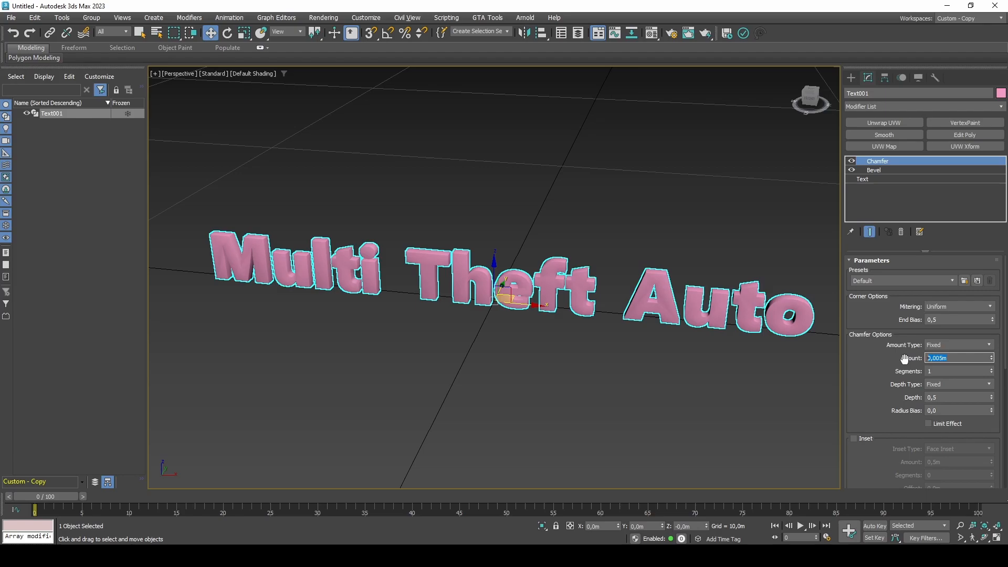
Enable Set Chamfer Material in the Chamfer output and set its material ID to 4.
{"action": "left_click_drag", "start_coordinate": [891, 412], "coordinate": [896, 132]}
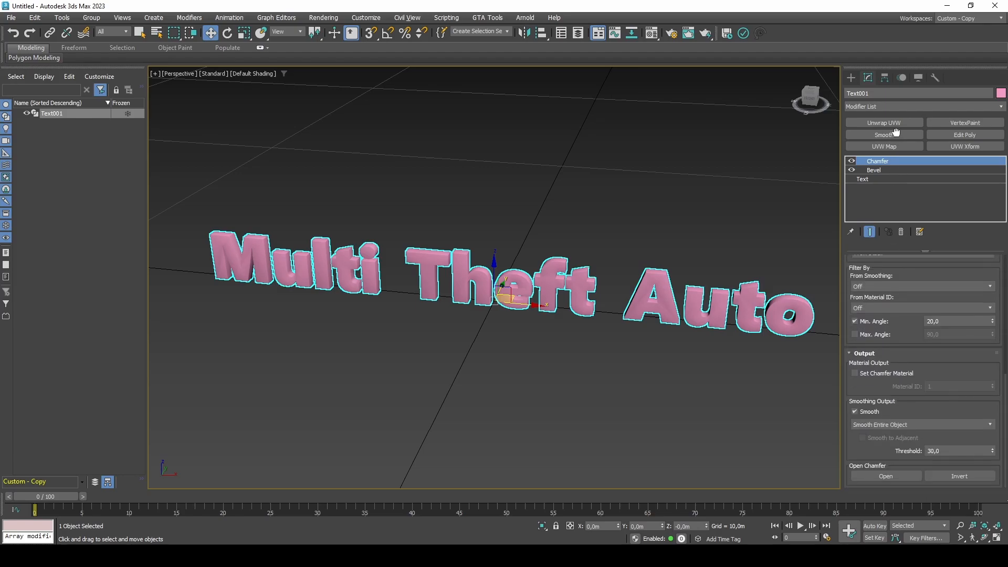
{"action": "left_click", "coordinate": [903, 372]}
{"action": "left_click", "coordinate": [926, 385]}
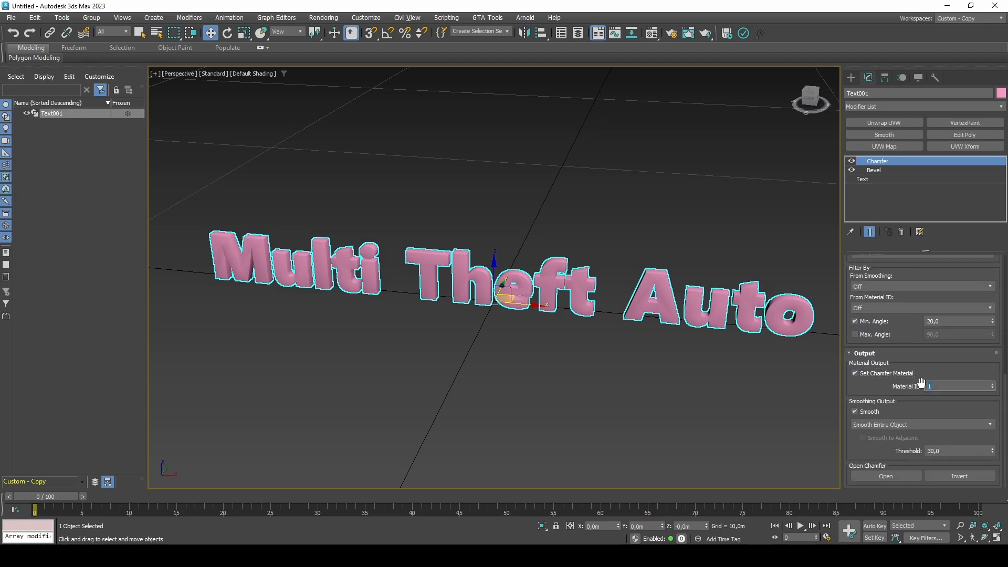
Clone the text under the name Text001_col and hide the clone.
{"action": "right_click", "coordinate": [597, 307]}
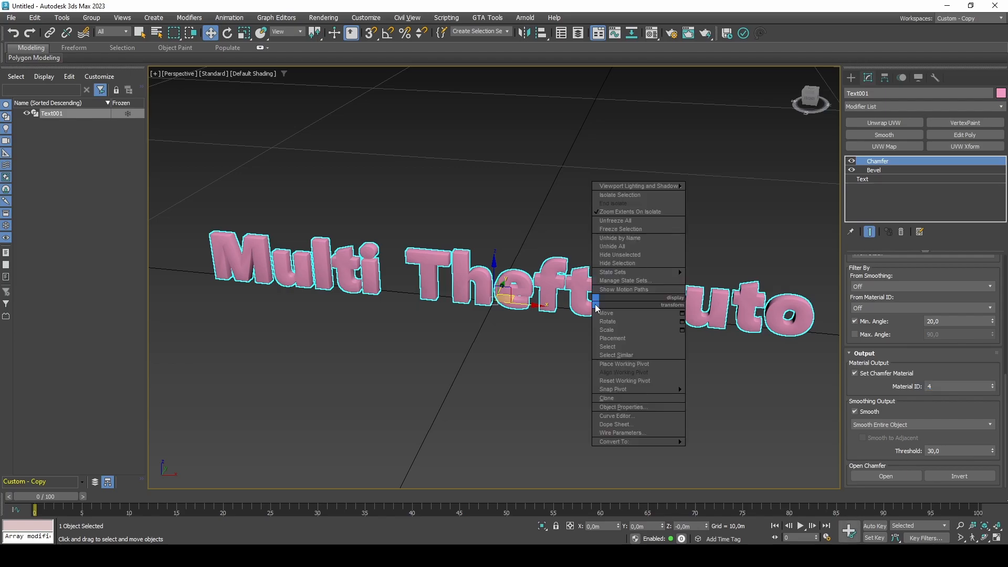
{"action": "left_click", "coordinate": [614, 398]}
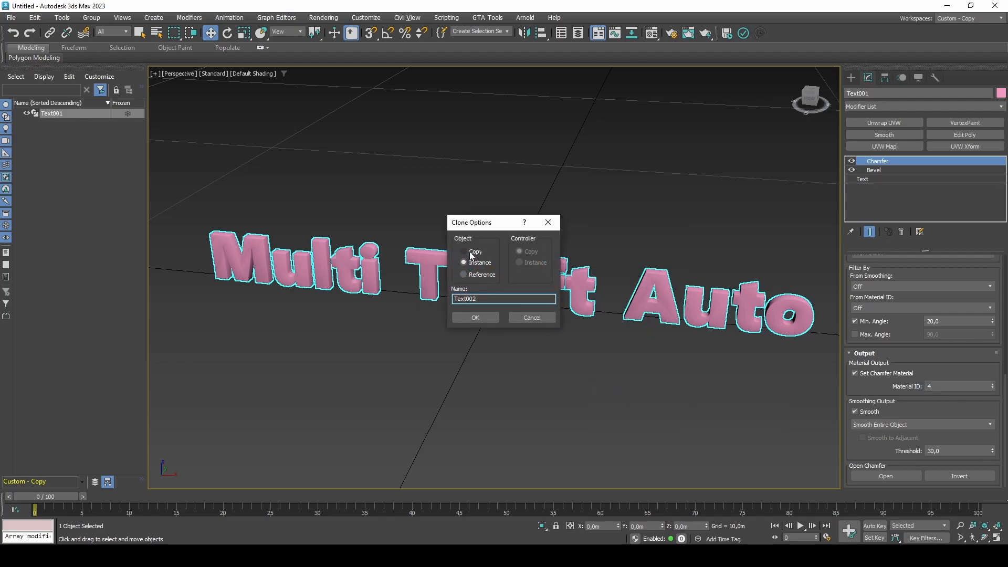
{"action": "left_click", "coordinate": [485, 298]}
{"action": "type", "text": "ol"}
{"action": "key", "text": "Return"}
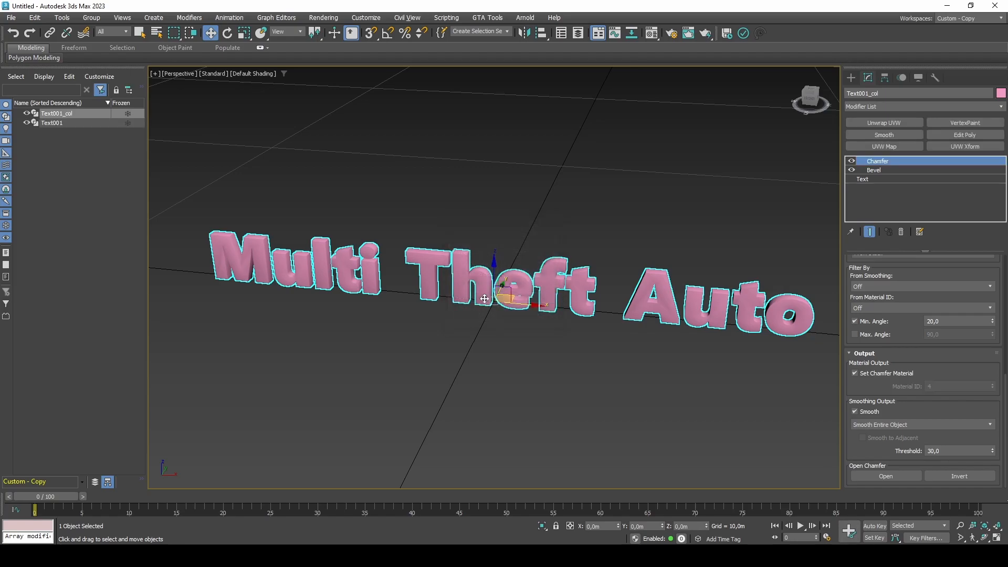
{"action": "left_click", "coordinate": [26, 122]}
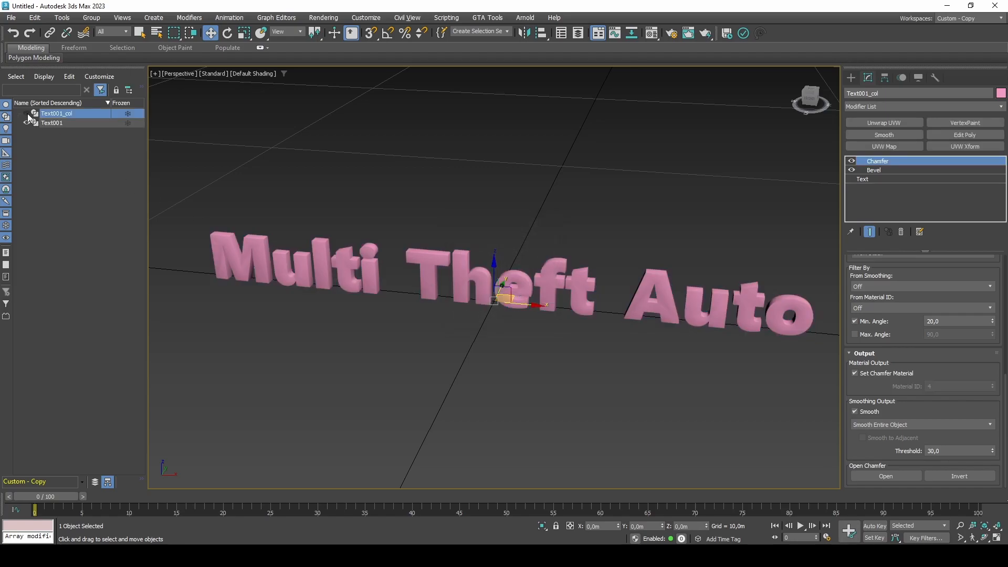
Make the diffuse colour of the 01 - Default material white and assign the material to the visible text.
{"action": "key", "text": "m"}
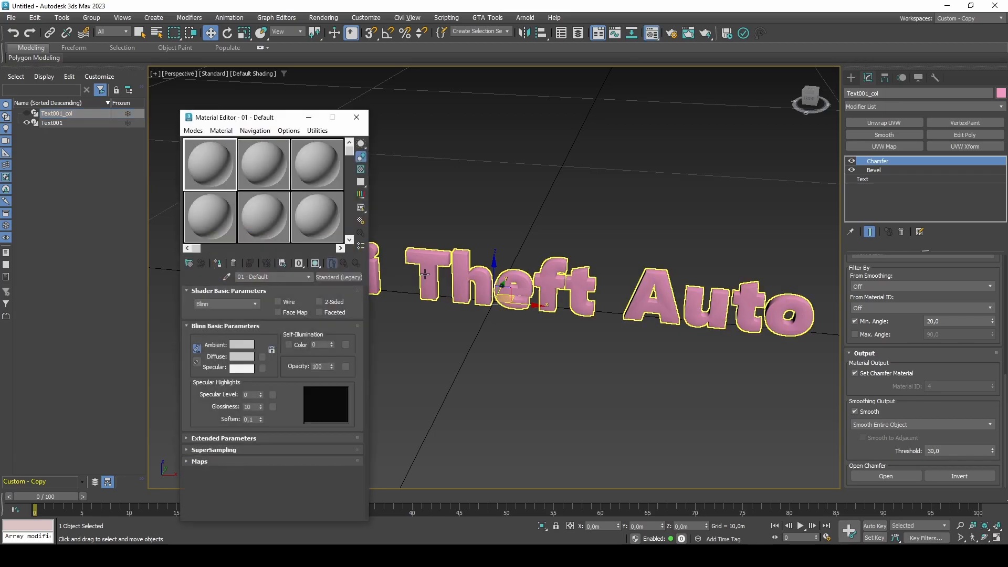
{"action": "left_click", "coordinate": [250, 361]}
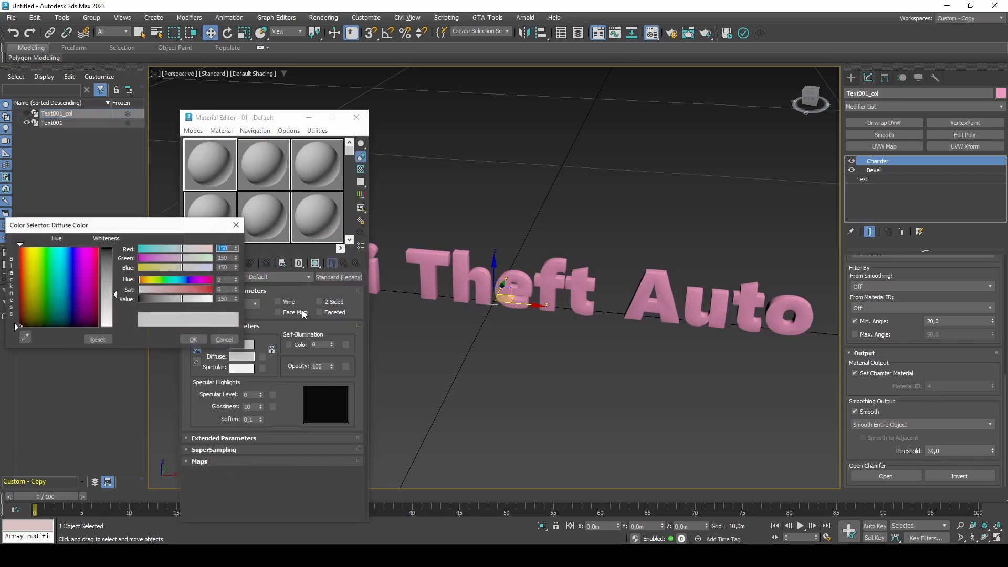
{"action": "left_click", "coordinate": [211, 299]}
{"action": "left_click", "coordinate": [199, 340]}
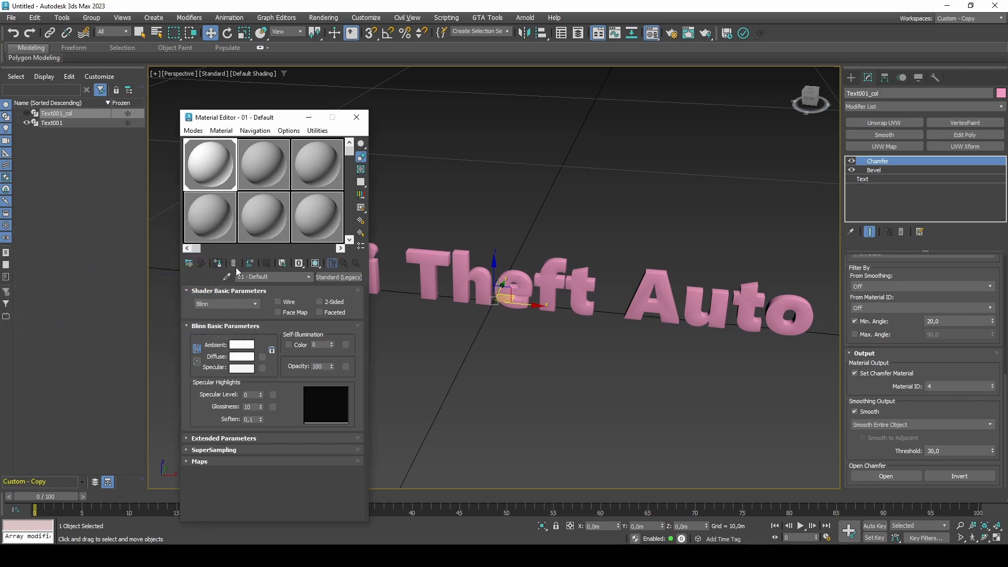
{"action": "left_click", "coordinate": [462, 282]}
{"action": "left_click", "coordinate": [219, 261]}
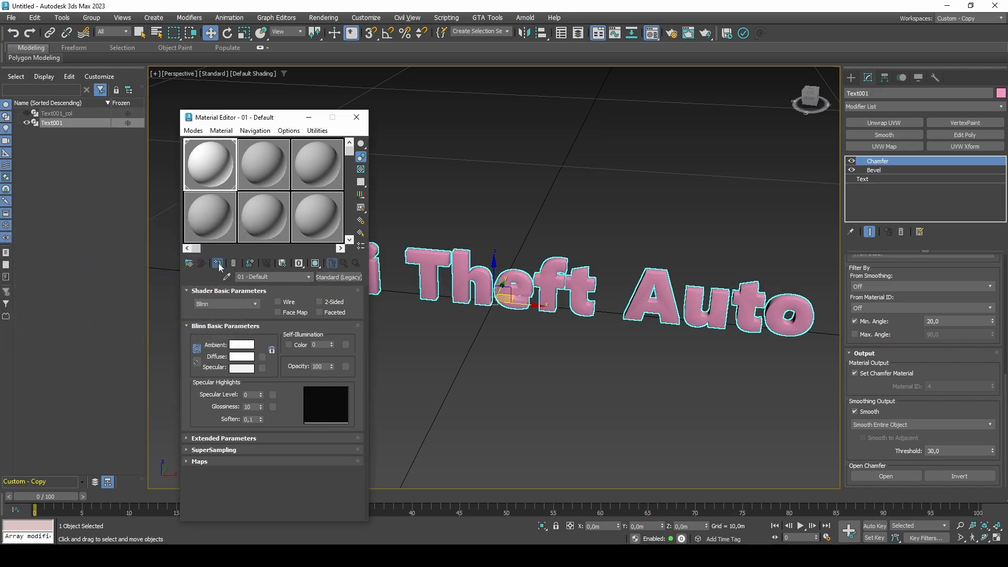
Collapse the text's modifiers into an editable poly and put all its polygons into smoothing group 1 only, clearing existing groups first.
{"action": "right_click", "coordinate": [888, 162]}
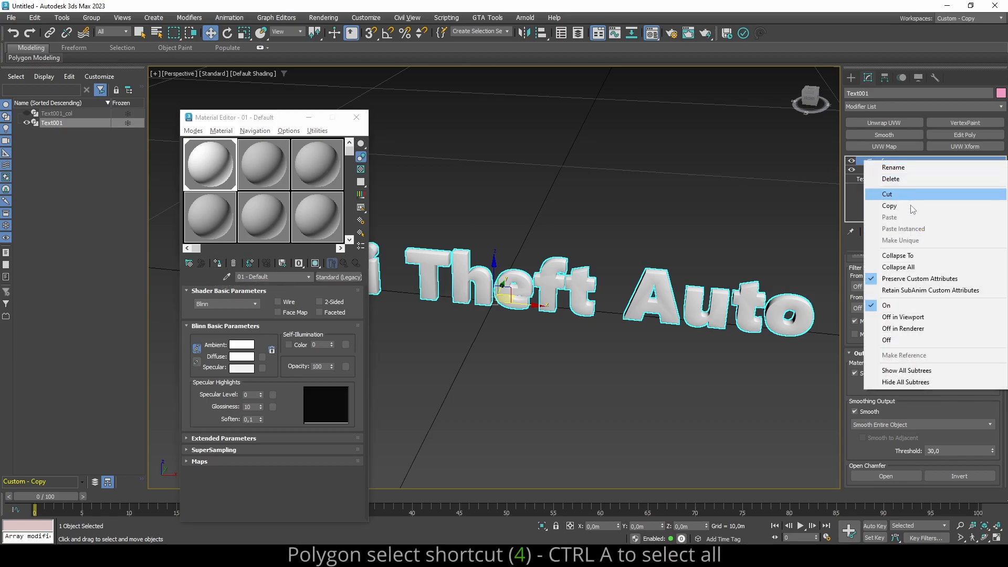
{"action": "left_click", "coordinate": [880, 254]}
{"action": "key", "text": "4"}
{"action": "key", "text": "ctrl+a"}
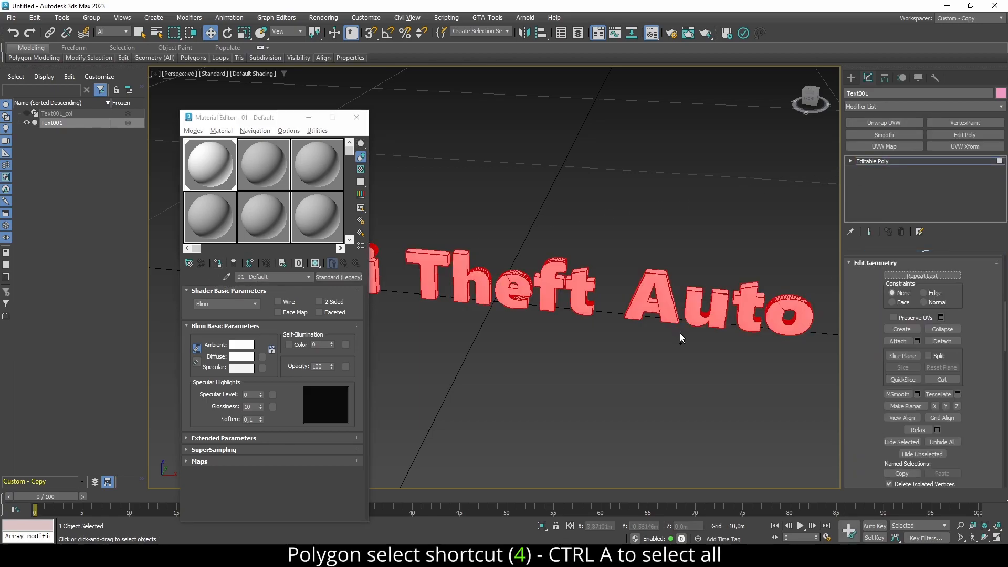
{"action": "scroll", "coordinate": [943, 403], "scroll_direction": "down", "scroll_amount": 5}
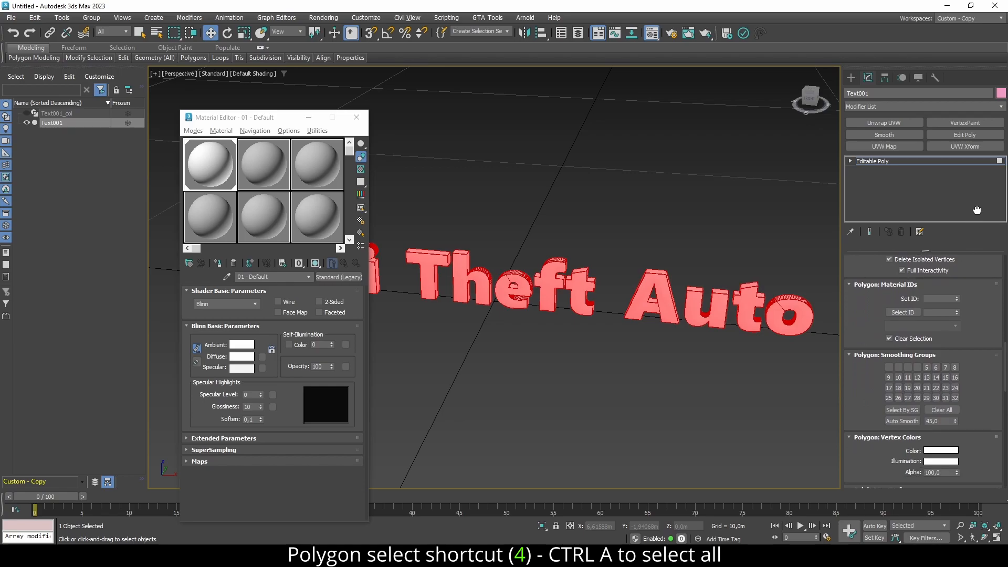
{"action": "left_click", "coordinate": [942, 410]}
{"action": "left_click", "coordinate": [889, 367]}
Select the chamfer polygons of the text by material ID 4.
{"action": "left_click_drag", "start_coordinate": [973, 318], "coordinate": [961, 353]}
{"action": "left_click", "coordinate": [939, 347]}
{"action": "type", "text": "4"}
{"action": "left_click", "coordinate": [915, 347]}
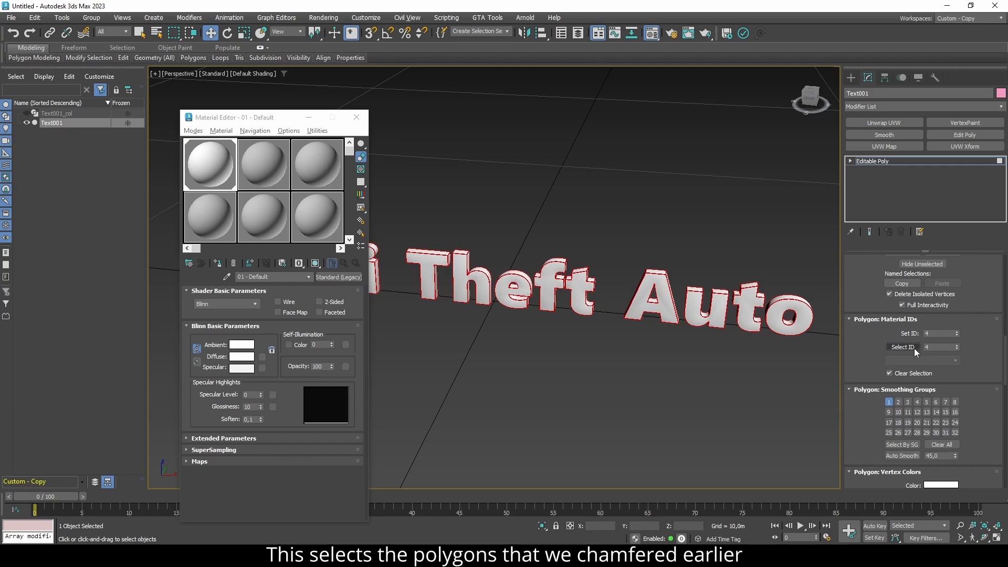
Assign the selected chamfer polygons of the text to smoothing group 2.
{"action": "left_click", "coordinate": [898, 402]}
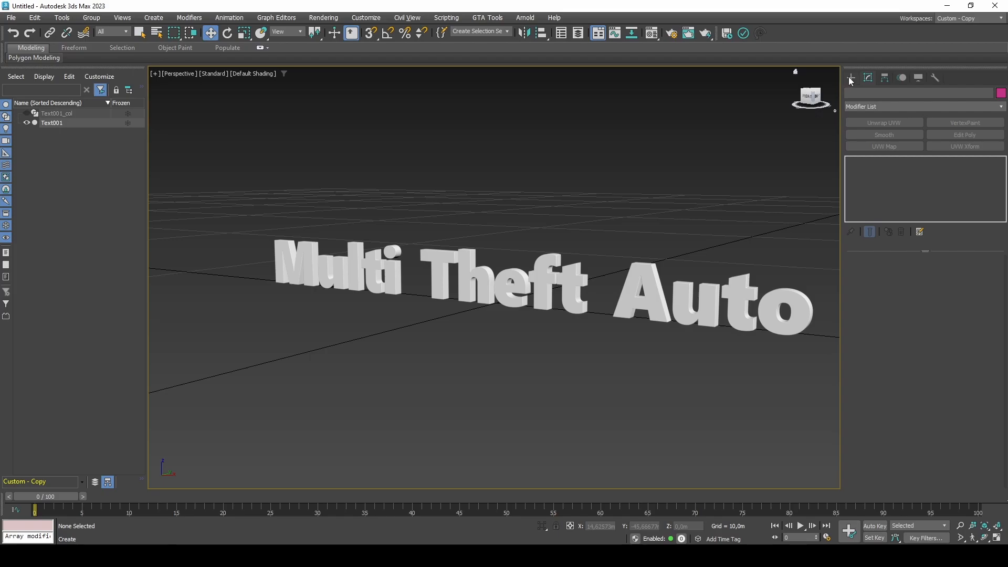
Create three standard omni lights along the ground line through the text's centre, two in front of the text and one behind it.
{"action": "left_click", "coordinate": [862, 94]}
{"action": "left_click", "coordinate": [877, 94]}
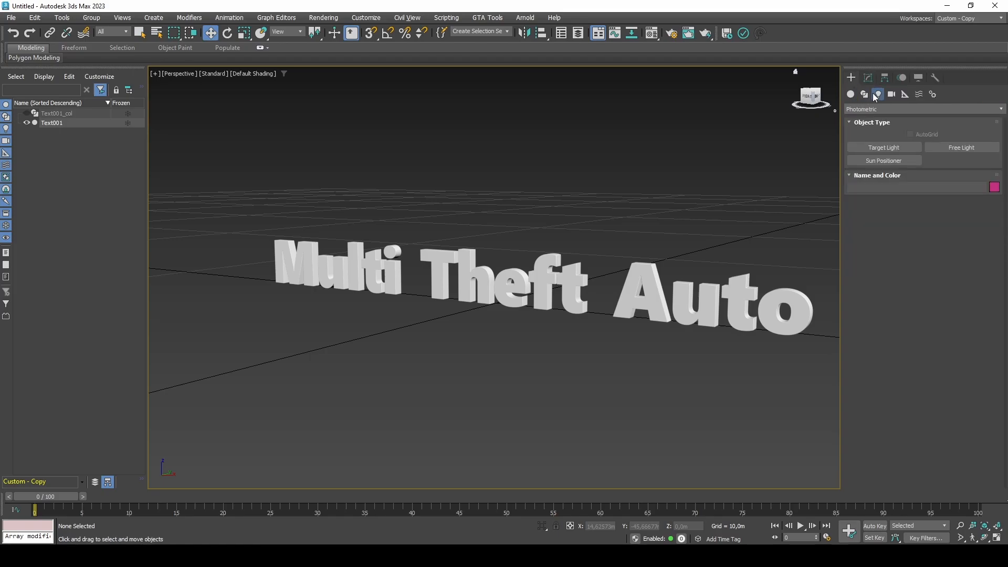
{"action": "left_click", "coordinate": [879, 108]}
{"action": "left_click", "coordinate": [880, 119]}
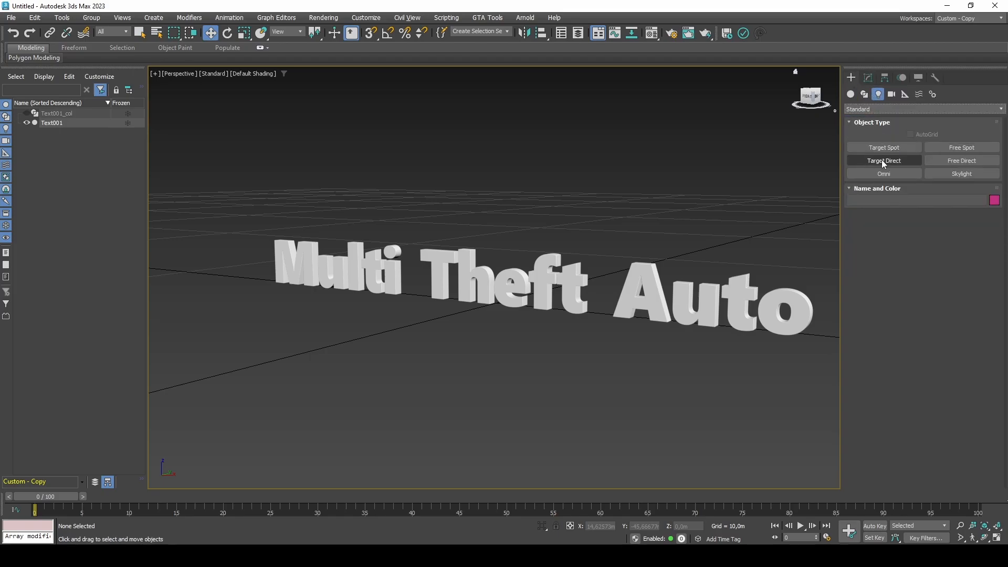
{"action": "left_click", "coordinate": [883, 173]}
{"action": "middle_click_drag", "start_coordinate": [635, 229], "coordinate": [625, 263], "text": "alt"}
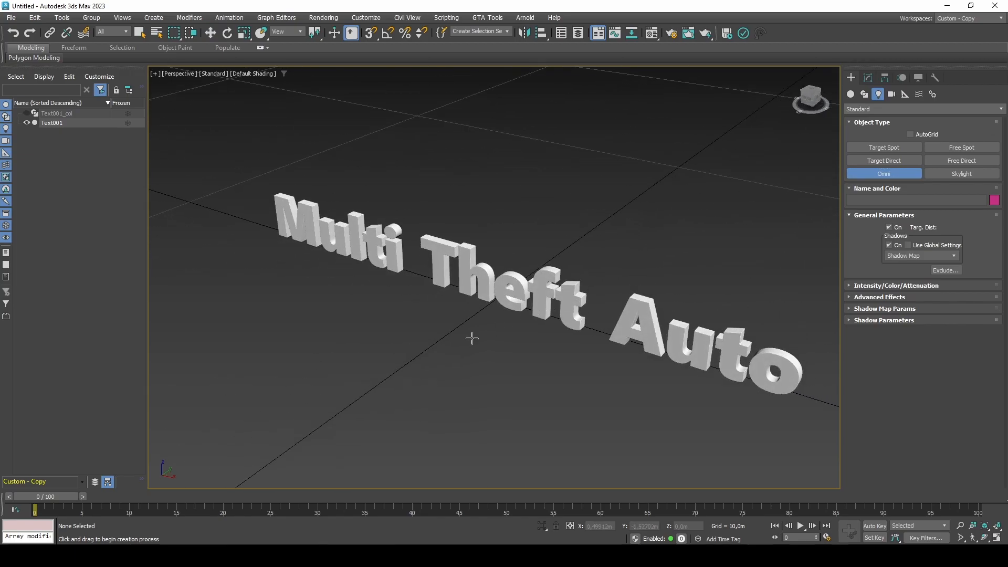
{"action": "left_click", "coordinate": [461, 325]}
{"action": "left_click", "coordinate": [393, 370]}
{"action": "left_click", "coordinate": [553, 258]}
{"action": "middle_click_drag", "start_coordinate": [554, 259], "coordinate": [549, 274], "text": "alt"}
{"action": "right_click", "coordinate": [549, 274]}
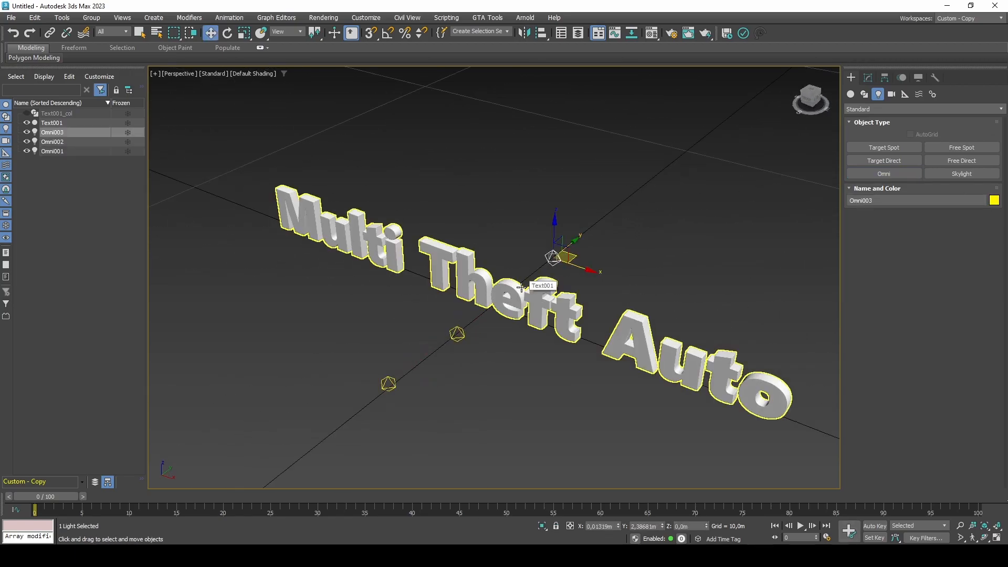
Position the front omni light nearest the text, Omni001, at X 0 and Y -1 m.
{"action": "left_click", "coordinate": [456, 335]}
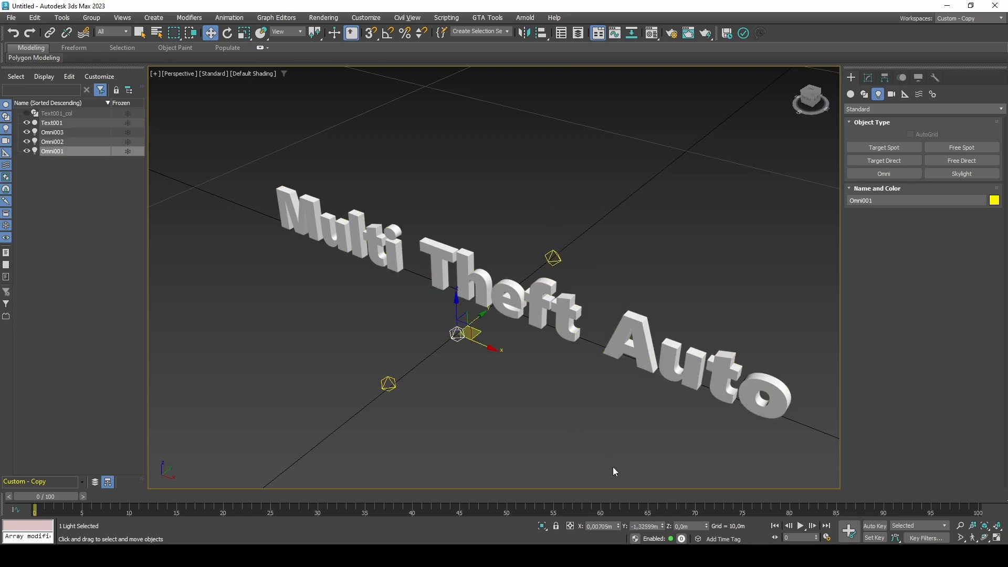
{"action": "right_click", "coordinate": [619, 527]}
{"action": "double_click", "coordinate": [634, 525]}
{"action": "type", "text": "-1"}
{"action": "key", "text": "Return"}
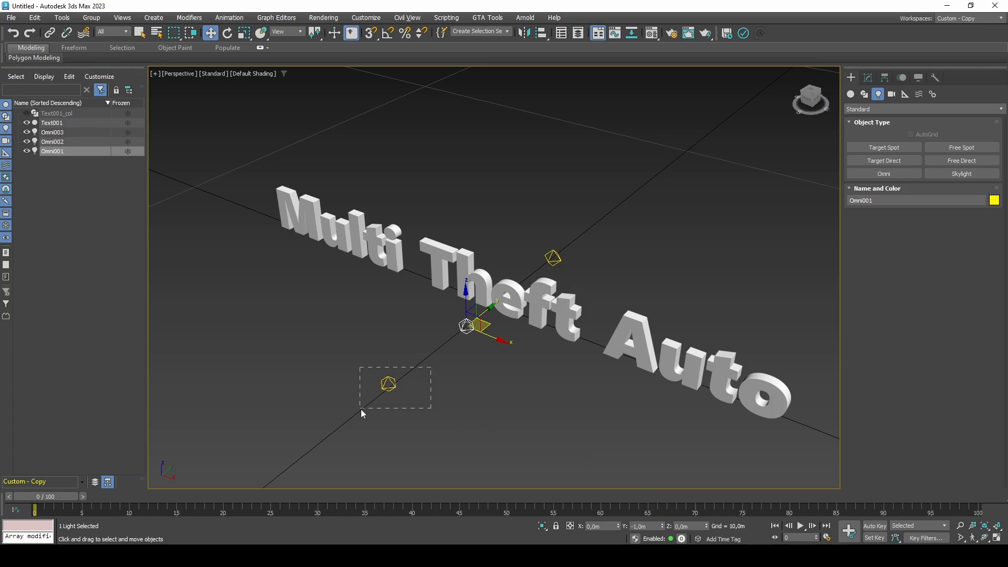
Position the farther front omni light, Omni002, at X 0 and Y -6 m.
{"action": "left_click_drag", "start_coordinate": [361, 408], "coordinate": [361, 409]}
{"action": "right_click", "coordinate": [618, 527]}
{"action": "double_click", "coordinate": [634, 526]}
{"action": "type", "text": "-6"}
{"action": "key", "text": "Return"}
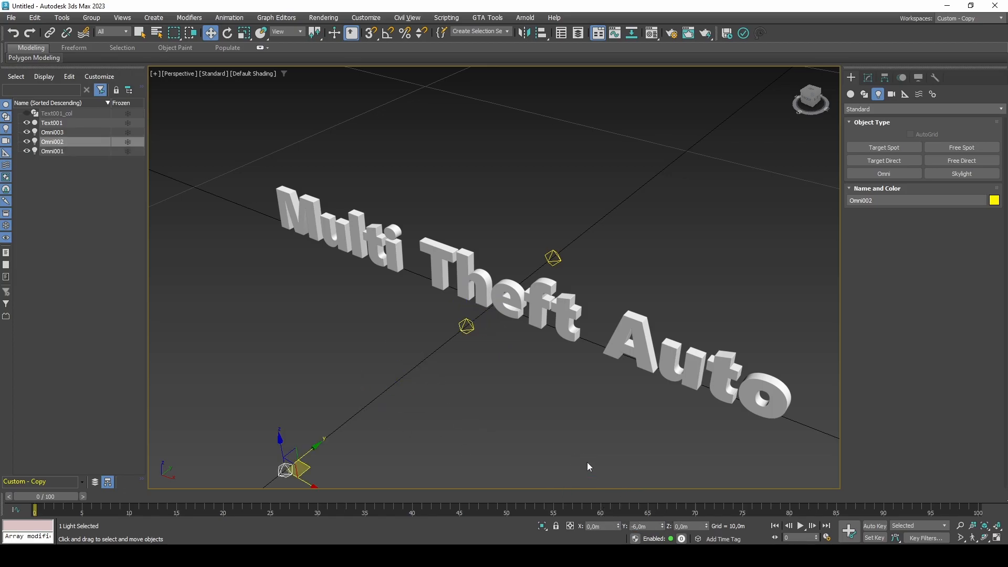
Position the omni light behind the text, Omni003, at X 0 and Y 1 m.
{"action": "left_click", "coordinate": [561, 258]}
{"action": "right_click", "coordinate": [619, 527]}
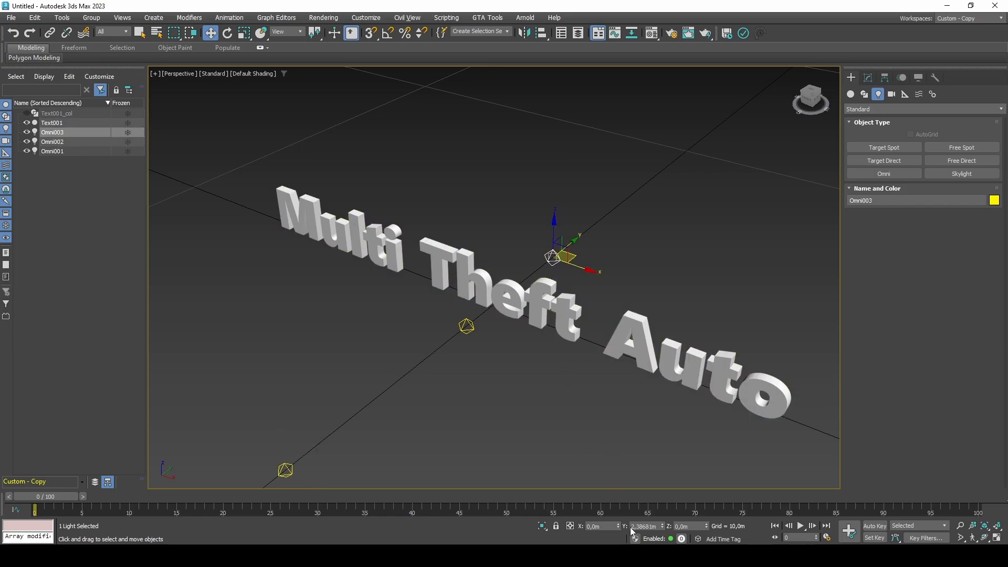
{"action": "type", "text": "1"}
{"action": "key", "text": "Return"}
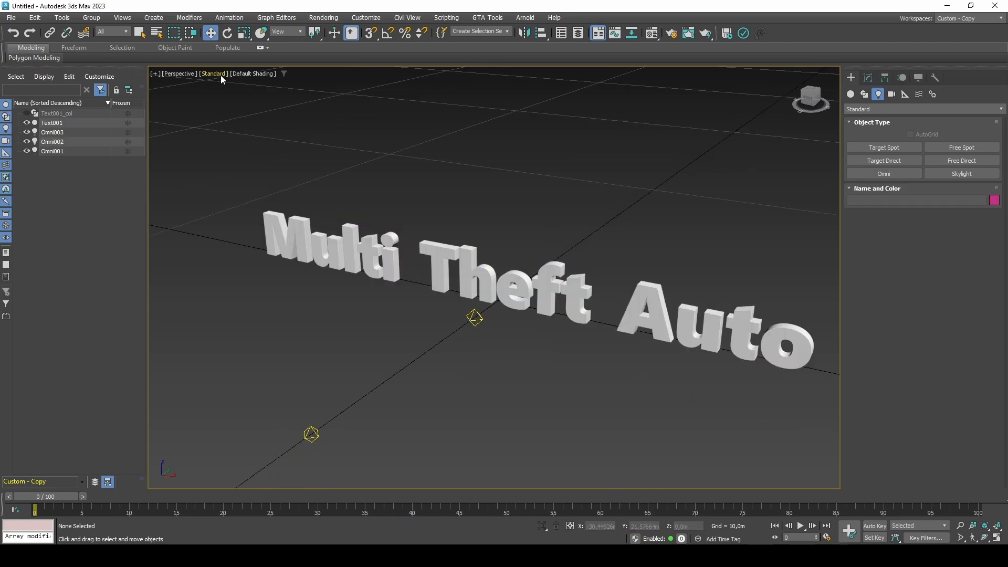
Switch the perspective viewport's lighting to Illuminate with Scene Lights.
{"action": "left_click", "coordinate": [220, 75]}
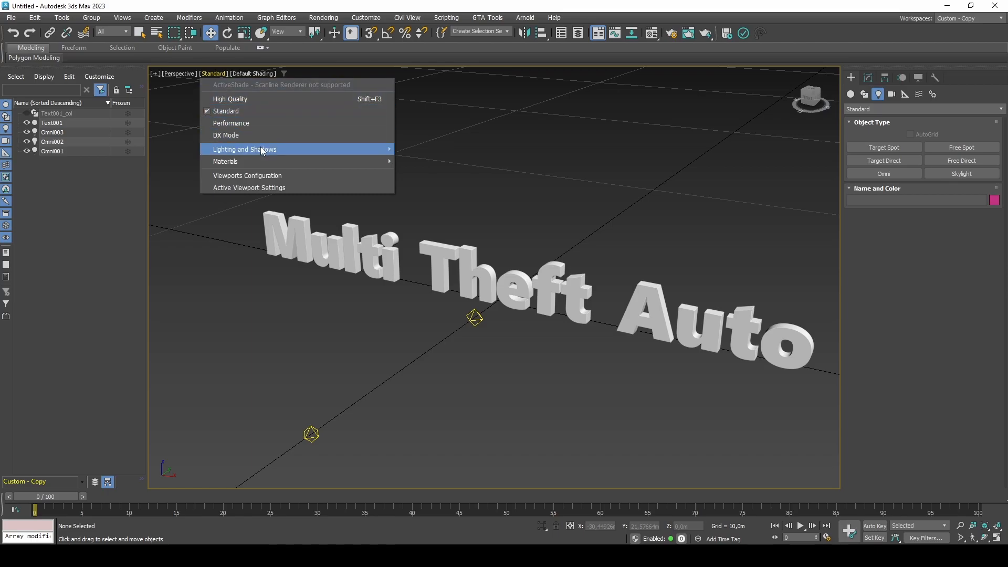
{"action": "mouse_move", "coordinate": [264, 148]}
{"action": "left_click", "coordinate": [431, 161]}
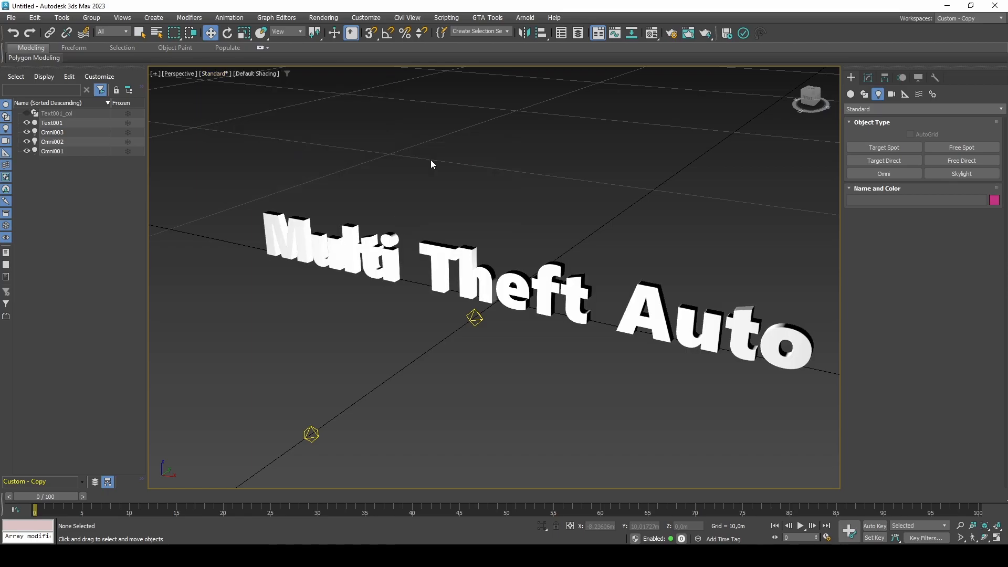
Set the light colour of Omni003, behind the text, to a dark grey with Value 50.
{"action": "middle_click_drag", "start_coordinate": [430, 165], "coordinate": [539, 280], "text": "alt"}
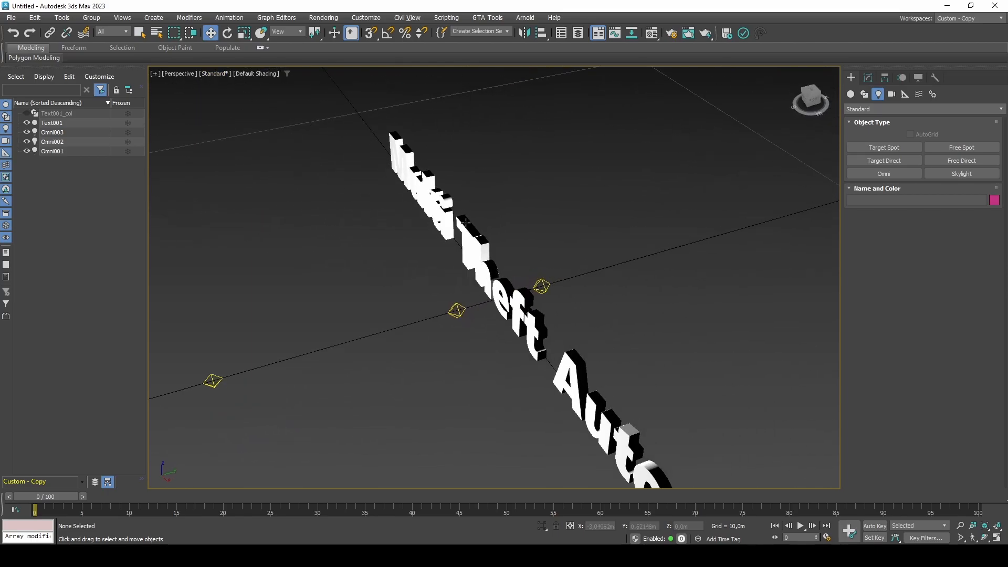
{"action": "left_click", "coordinate": [540, 283]}
{"action": "left_click", "coordinate": [868, 78]}
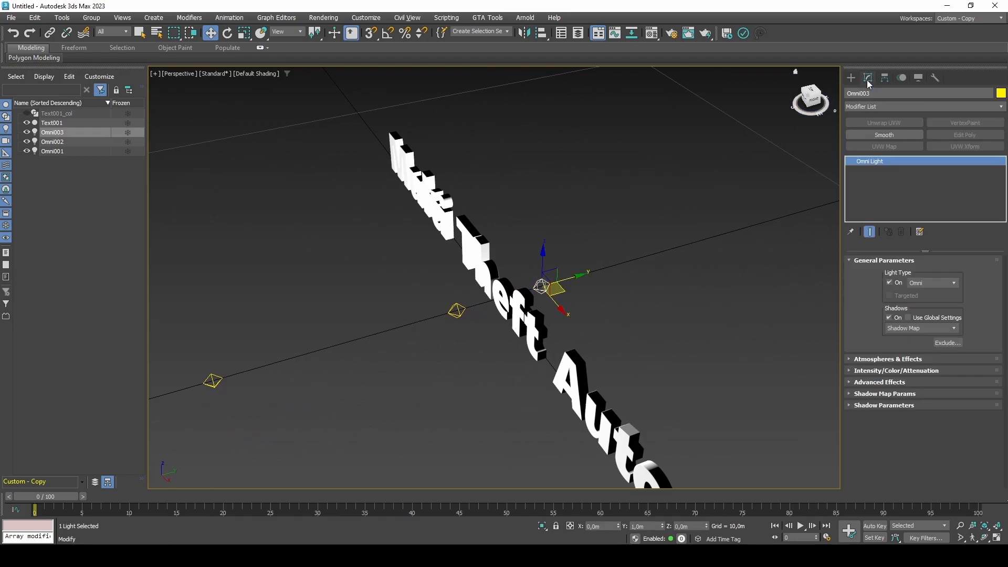
{"action": "left_click", "coordinate": [880, 371]}
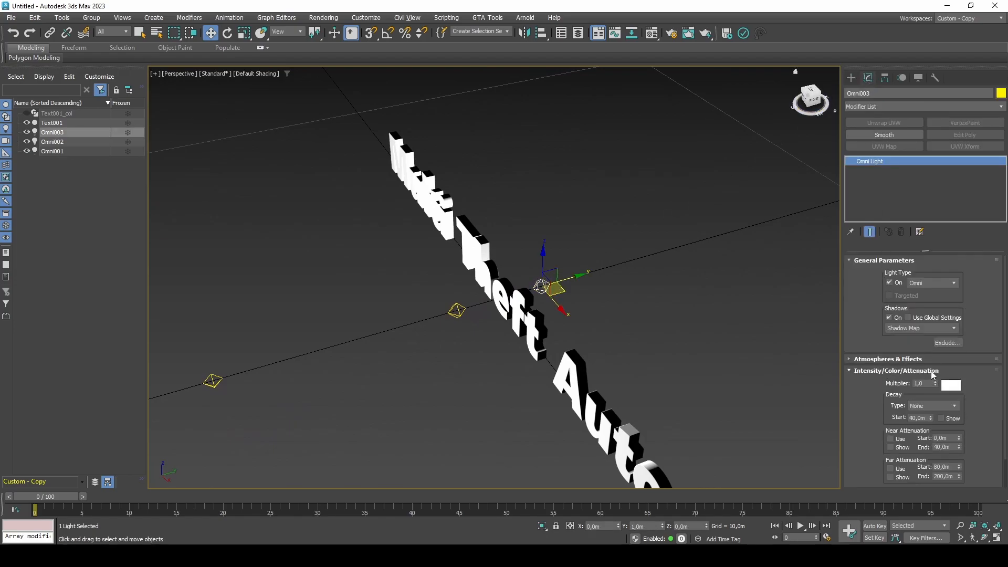
{"action": "left_click", "coordinate": [948, 386]}
{"action": "double_click", "coordinate": [926, 324]}
{"action": "key", "text": "Return"}
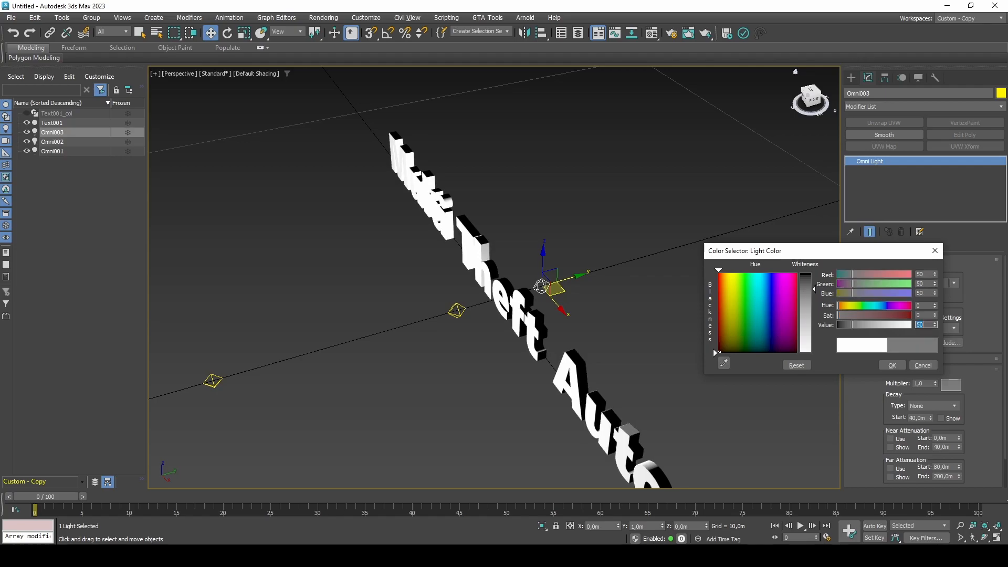
{"action": "left_click", "coordinate": [892, 366]}
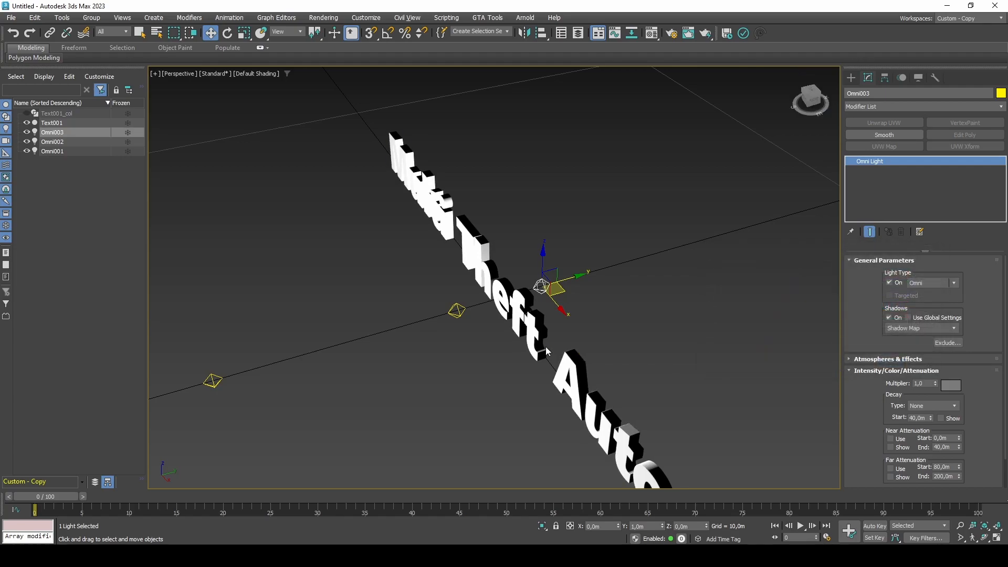
Make the light colour of Omni001, just in front of the text, fully saturated red.
{"action": "left_click", "coordinate": [457, 310]}
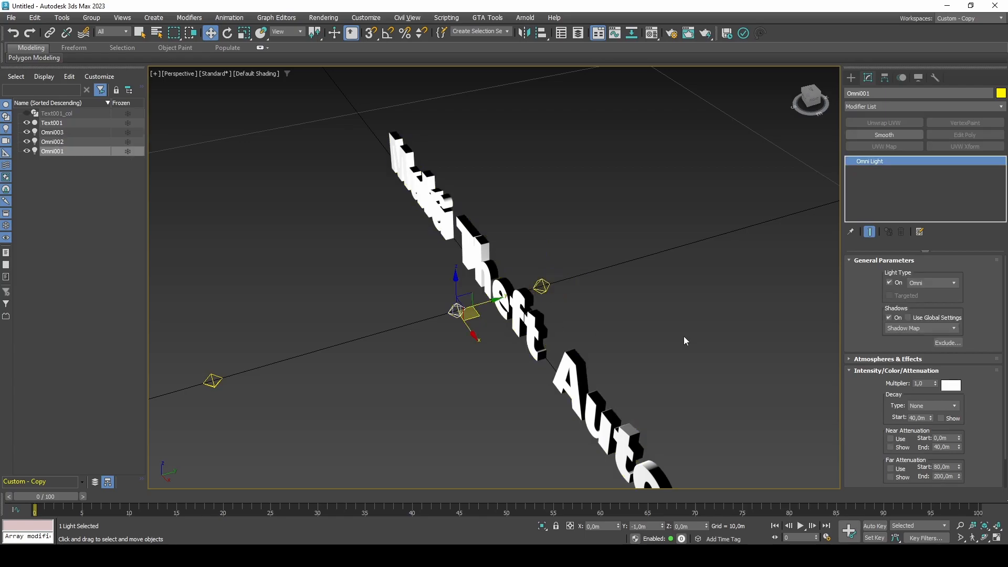
{"action": "left_click", "coordinate": [951, 385]}
{"action": "left_click_drag", "start_coordinate": [828, 321], "coordinate": [916, 318]}
{"action": "left_click", "coordinate": [894, 368]}
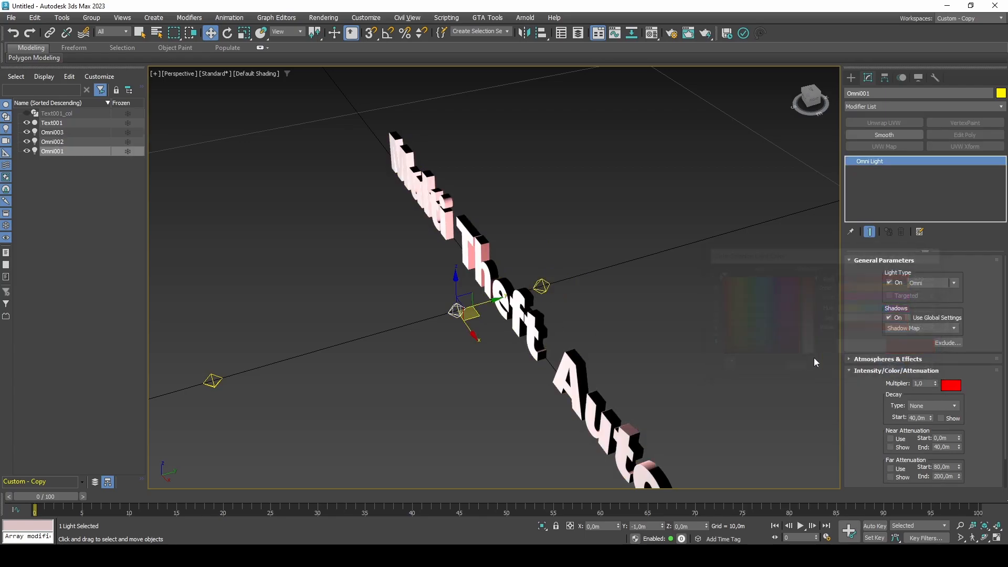
Make the light colour of Omni002, the light farthest from the text, pure blue.
{"action": "left_click_drag", "start_coordinate": [193, 410], "coordinate": [194, 409]}
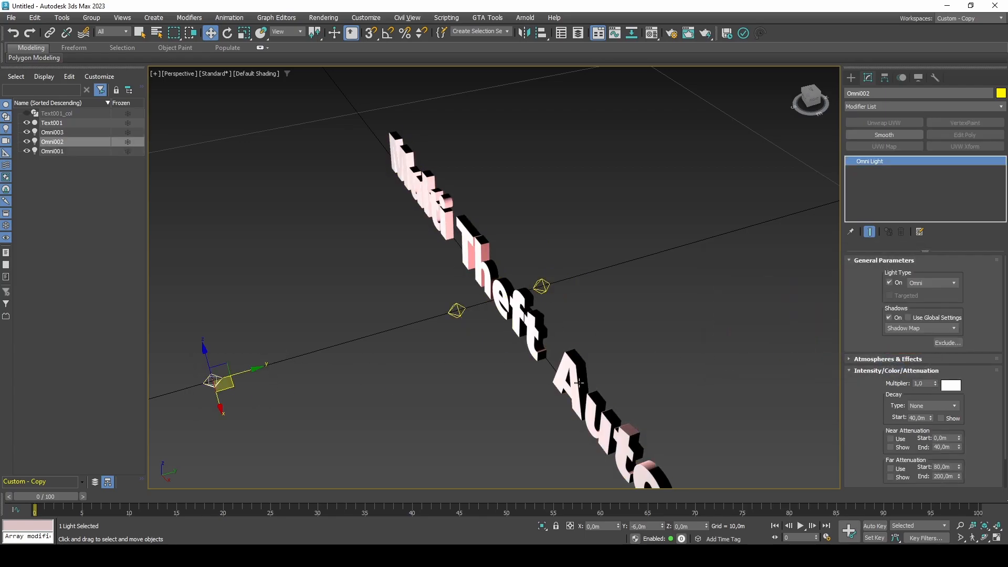
{"action": "left_click", "coordinate": [951, 385]}
{"action": "left_click", "coordinate": [915, 316]}
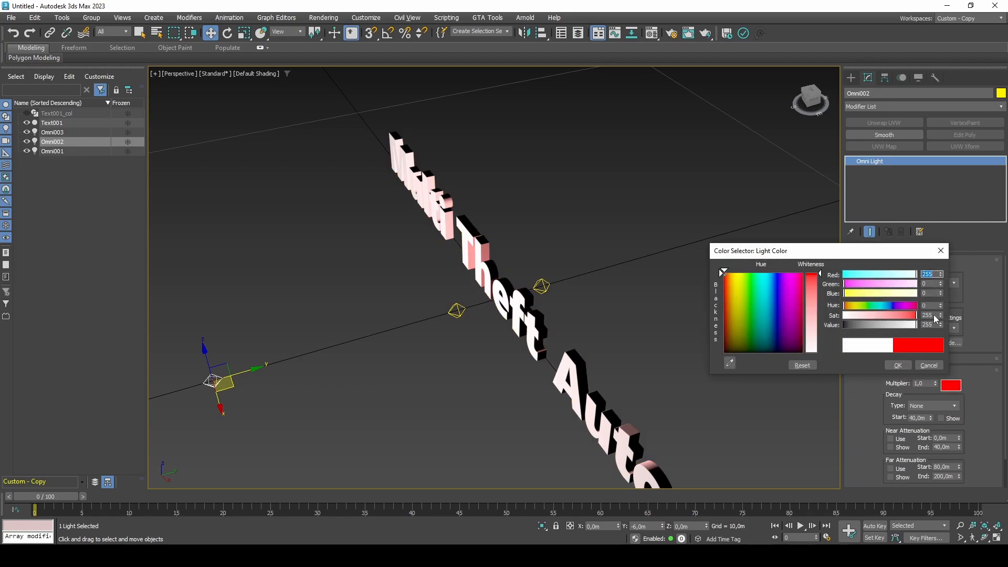
{"action": "left_click_drag", "start_coordinate": [893, 308], "coordinate": [843, 284]}
{"action": "left_click", "coordinate": [898, 364]}
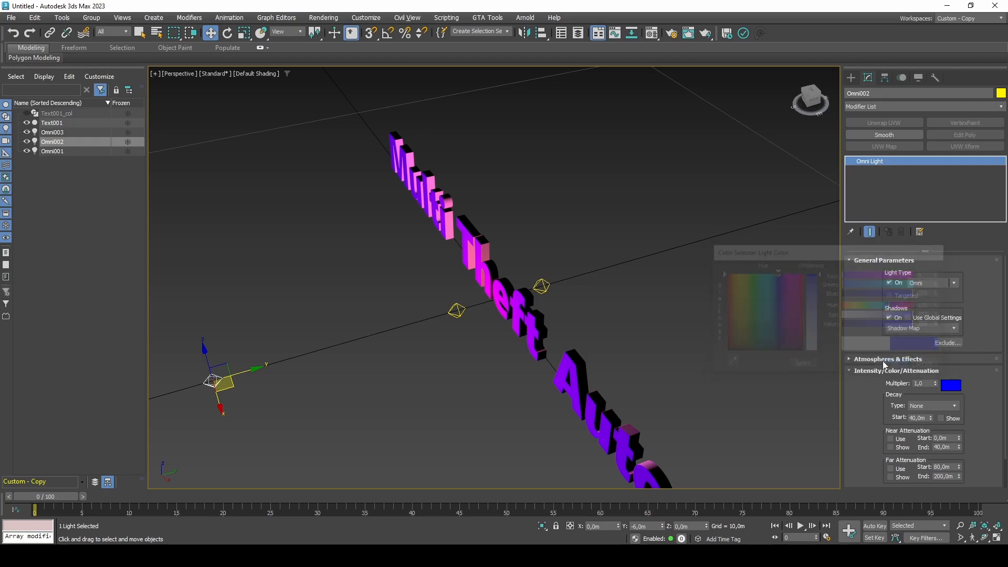
Switch the viewport lighting back to Illuminate with Default Lights.
{"action": "left_click", "coordinate": [216, 74]}
{"action": "mouse_move", "coordinate": [272, 149]}
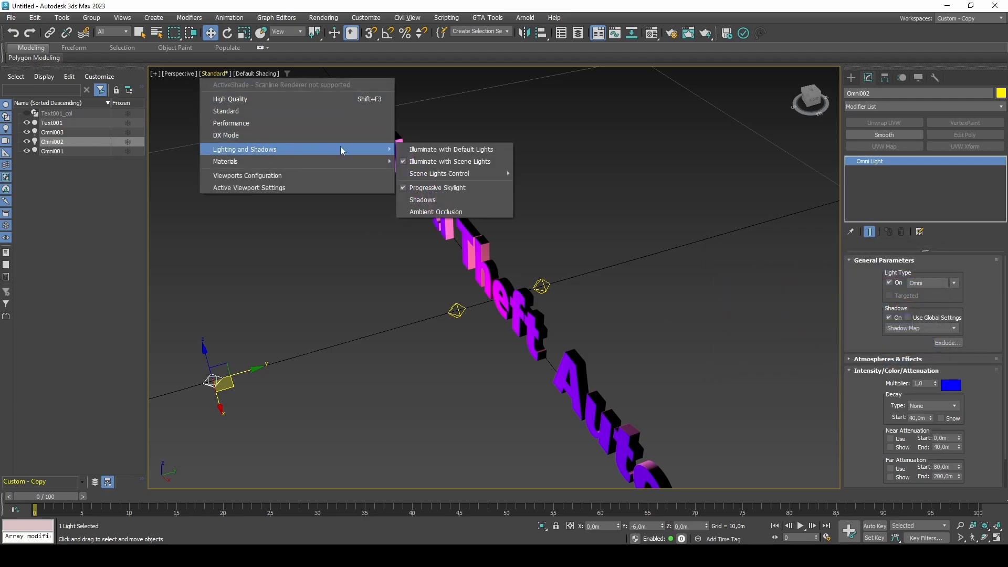
{"action": "left_click", "coordinate": [428, 149]}
Apply a VertexPaint modifier to Text001 and assign its vertex colours from the scene lights.
{"action": "left_click", "coordinate": [442, 181]}
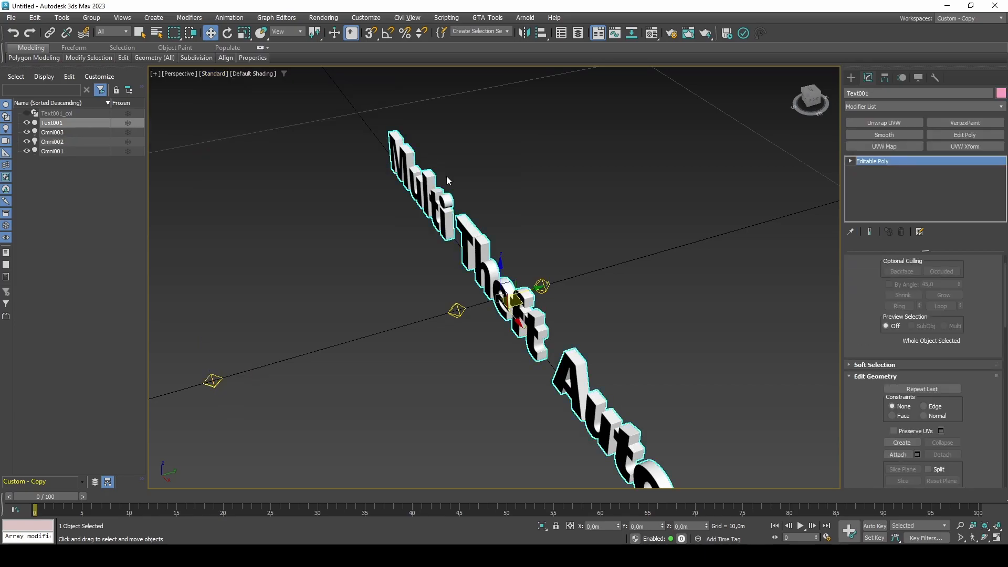
{"action": "left_click", "coordinate": [964, 122]}
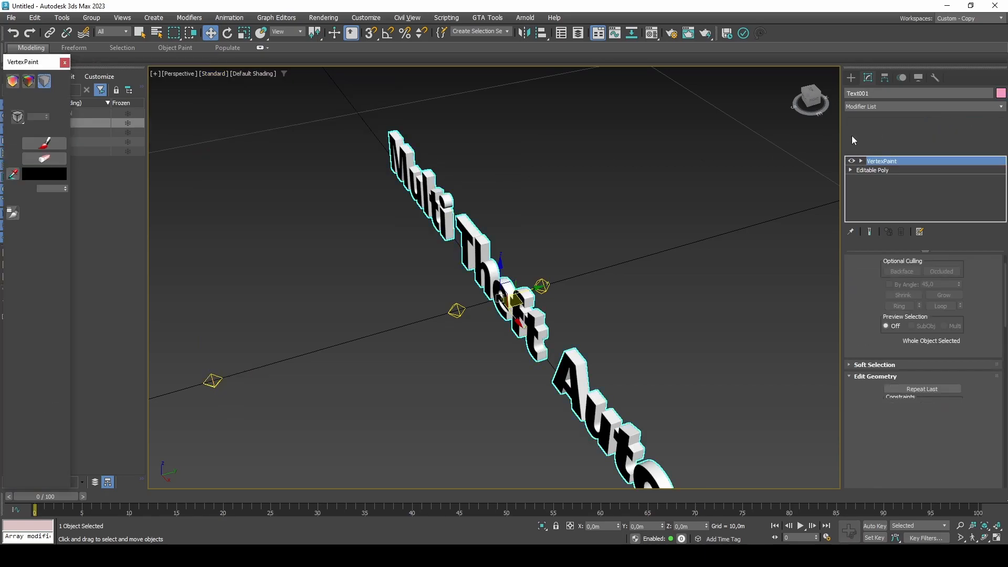
{"action": "middle_click_drag", "start_coordinate": [334, 250], "coordinate": [603, 358], "text": "alt"}
{"action": "left_click_drag", "start_coordinate": [965, 459], "coordinate": [971, 351]}
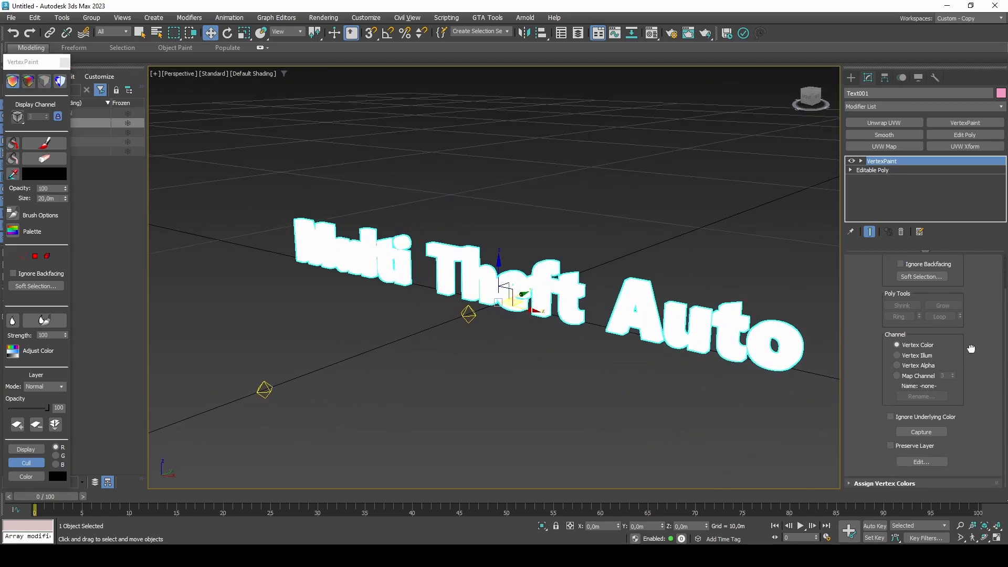
{"action": "left_click", "coordinate": [950, 482]}
{"action": "left_click_drag", "start_coordinate": [951, 481], "coordinate": [970, 431]}
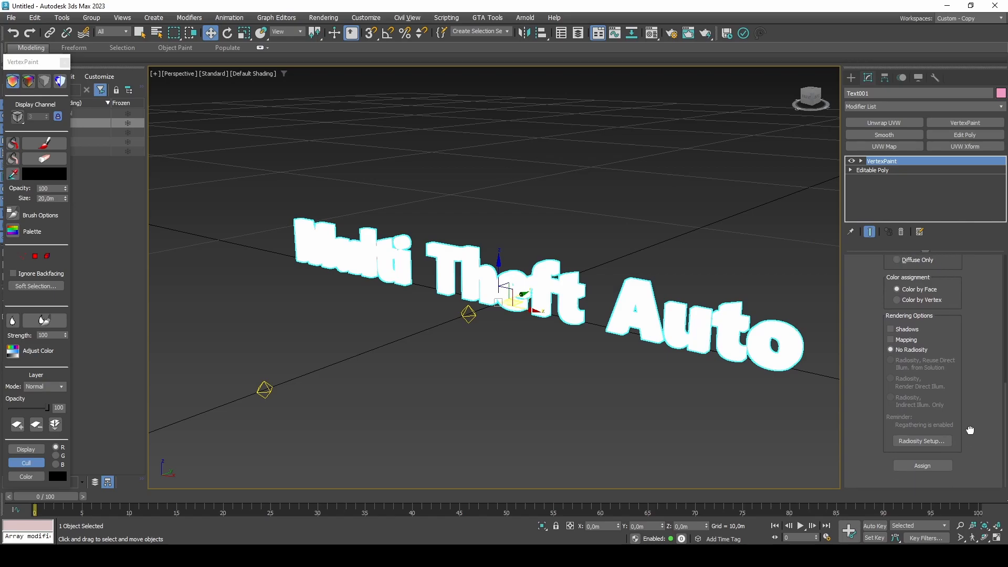
{"action": "left_click", "coordinate": [929, 465]}
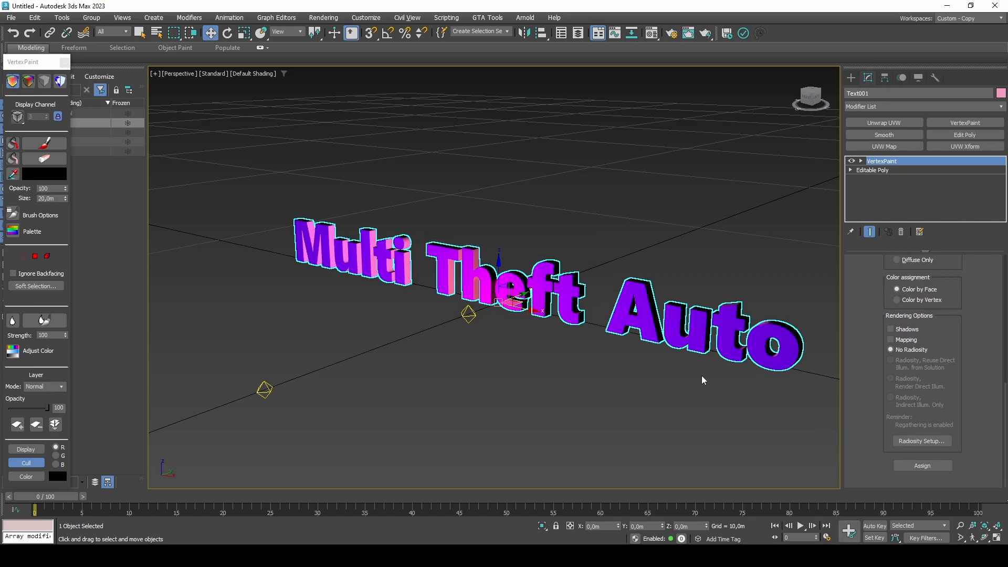
Collapse VertexPaint into the text's editable poly and select the chamfer polygons by material ID 4.
{"action": "right_click", "coordinate": [865, 161]}
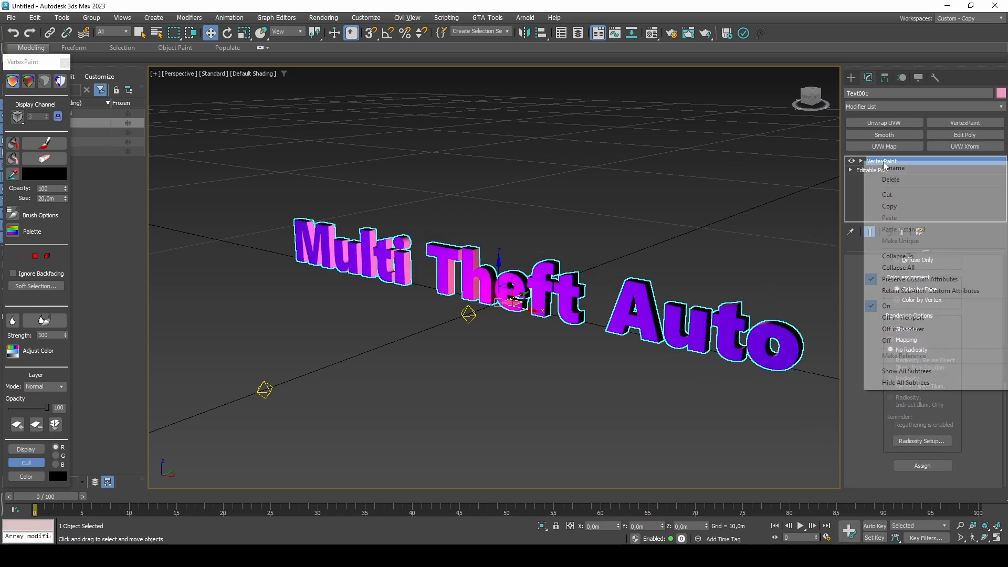
{"action": "left_click", "coordinate": [887, 255]}
{"action": "key", "text": "4"}
{"action": "key", "text": "ctrl+a"}
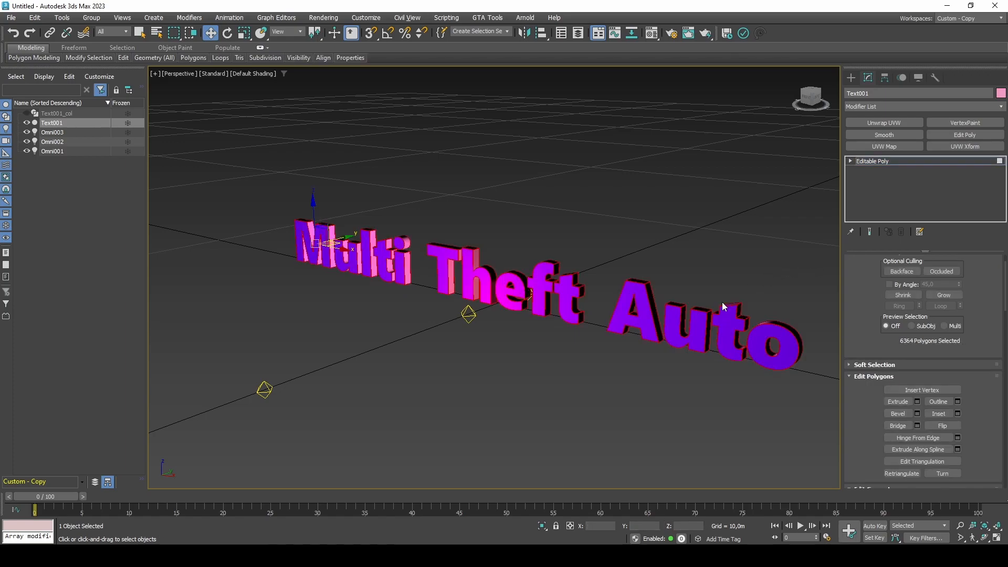
{"action": "scroll", "coordinate": [980, 439], "scroll_direction": "down", "scroll_amount": 10}
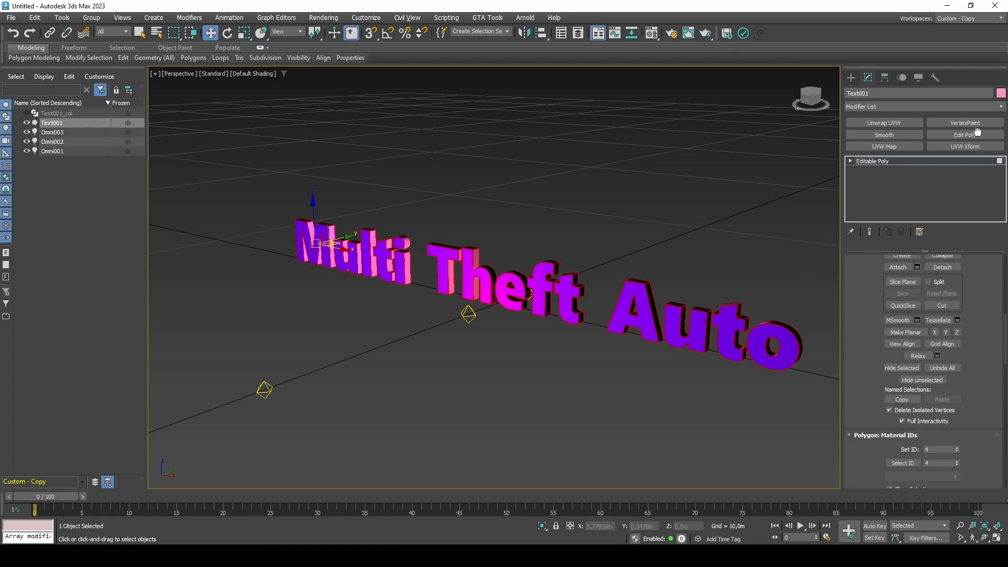
{"action": "left_click", "coordinate": [913, 410]}
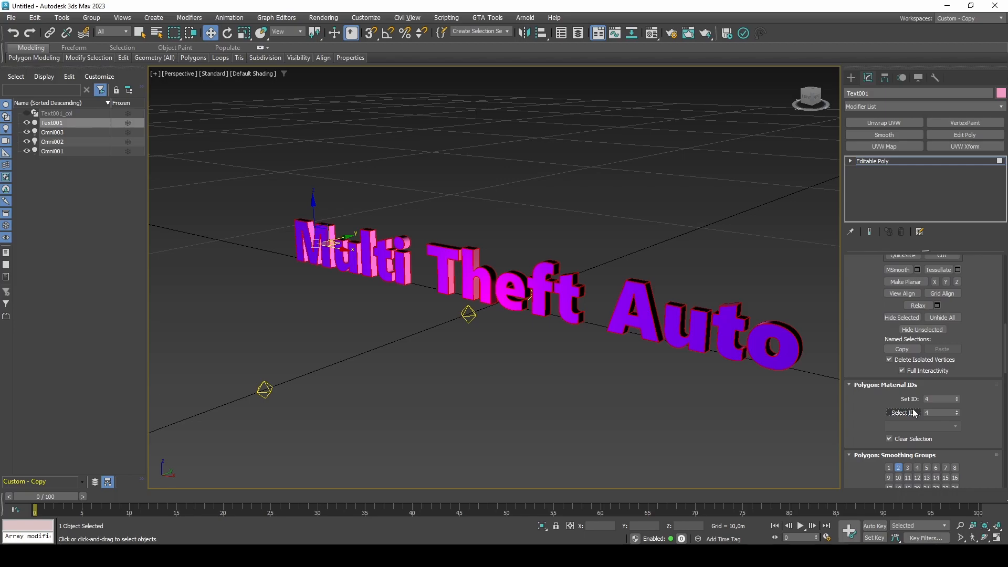
Set the vertex colour of the selected chamfer polygons to RGB 0, 50, 255, leave polygon editing and deselect the text.
{"action": "scroll", "coordinate": [976, 297], "scroll_direction": "down", "scroll_amount": 3}
{"action": "scroll", "coordinate": [975, 297], "scroll_direction": "down", "scroll_amount": 3}
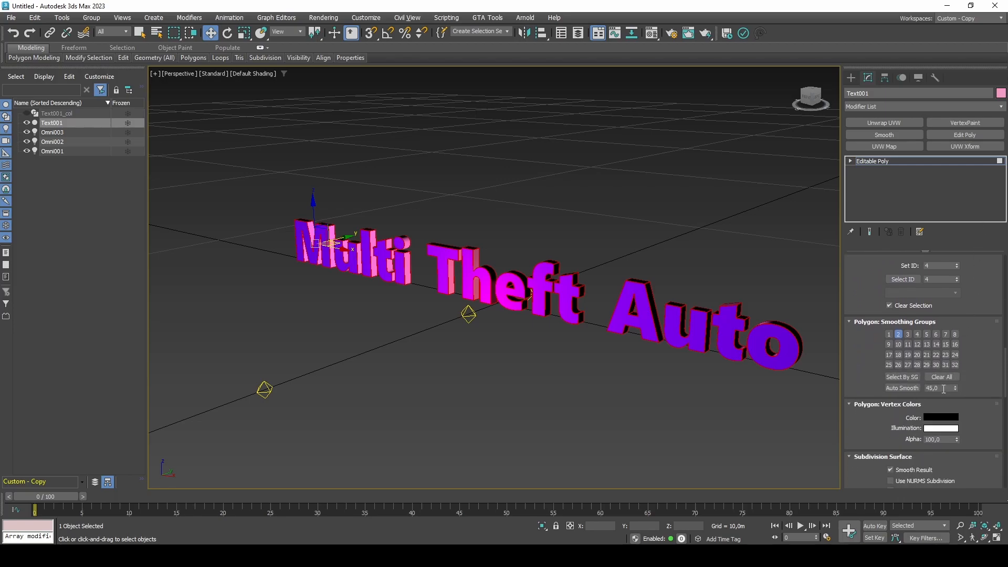
{"action": "left_click", "coordinate": [932, 418]}
{"action": "left_click_drag", "start_coordinate": [887, 326], "coordinate": [901, 323]}
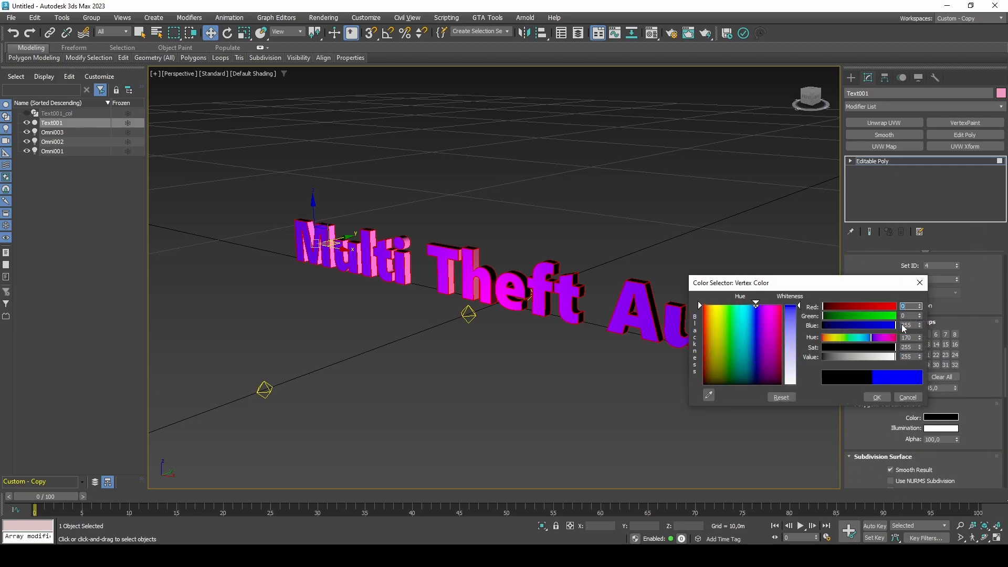
{"action": "double_click", "coordinate": [903, 316]}
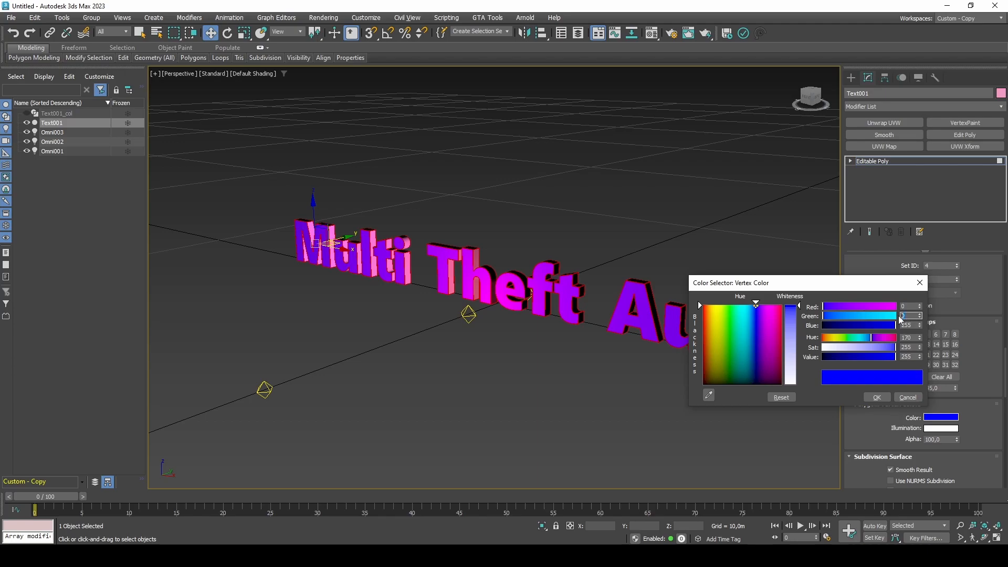
{"action": "type", "text": "50"}
{"action": "key", "text": "Return"}
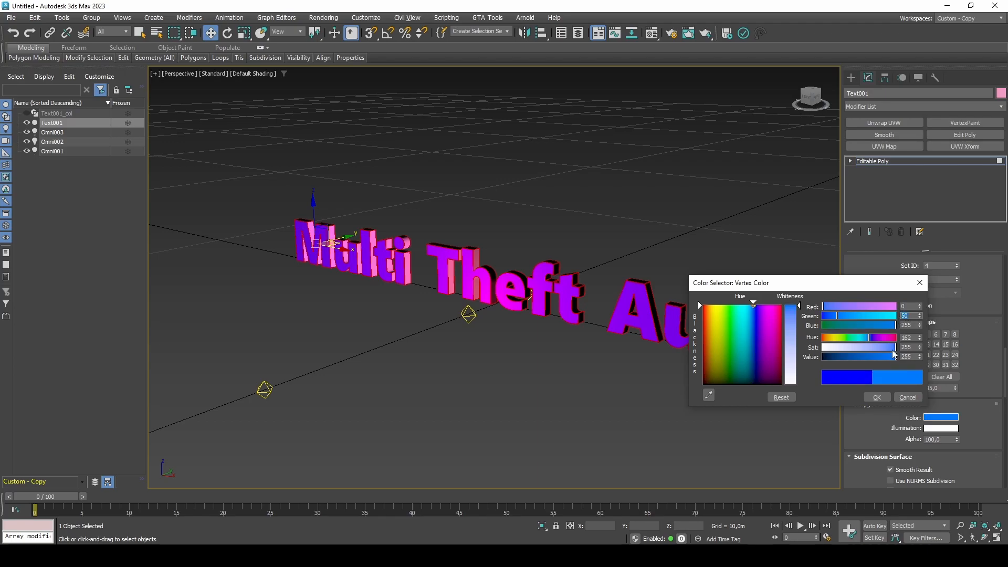
{"action": "left_click", "coordinate": [877, 398]}
{"action": "key", "text": "4"}
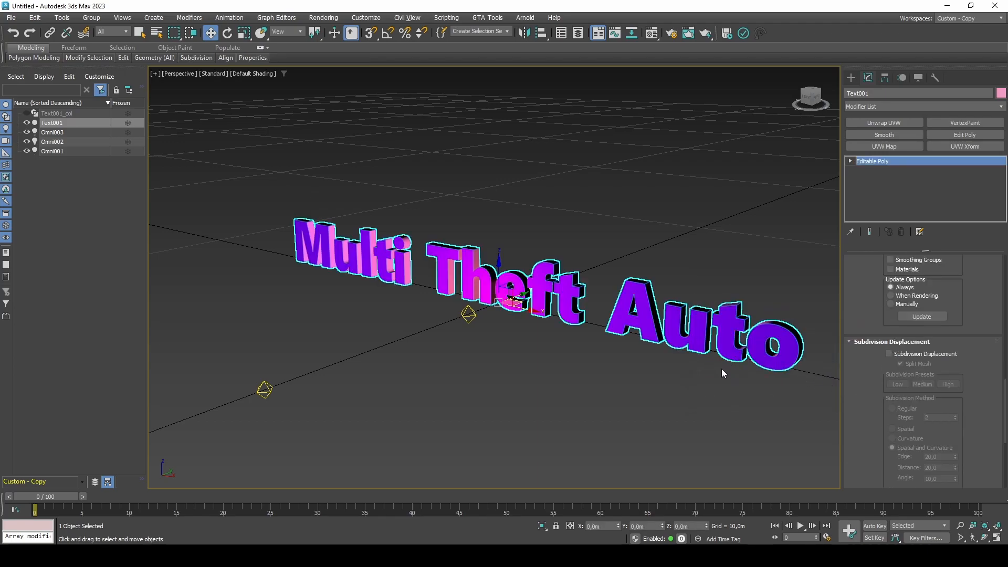
{"action": "left_click", "coordinate": [721, 369]}
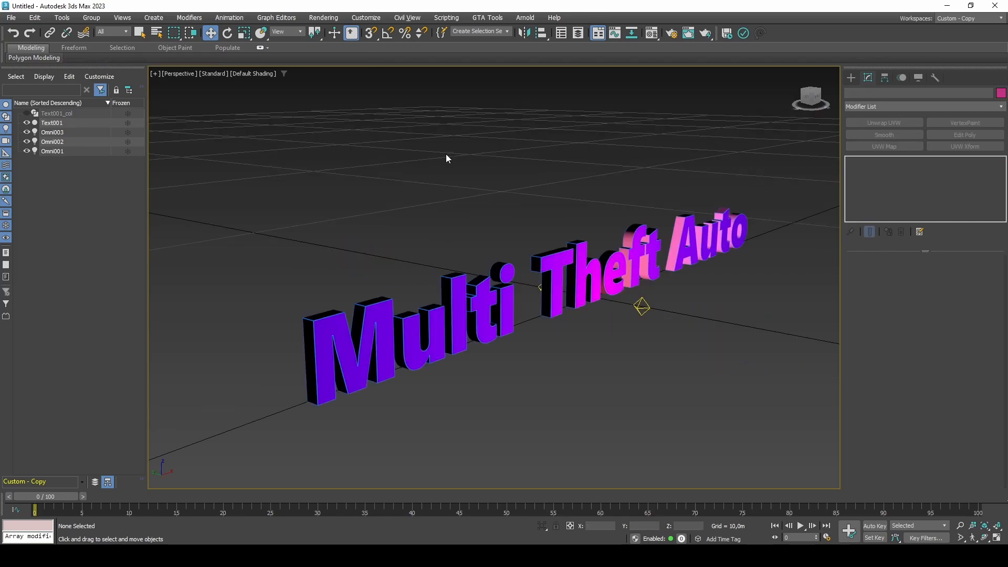
Select Text001 and export only the selection as a RenderWare model (*.dff) named text.
{"action": "left_click", "coordinate": [450, 278]}
{"action": "left_click", "coordinate": [11, 18]}
{"action": "mouse_move", "coordinate": [72, 188]}
{"action": "left_click", "coordinate": [145, 175]}
{"action": "left_click_drag", "start_coordinate": [154, 170], "coordinate": [181, 219]}
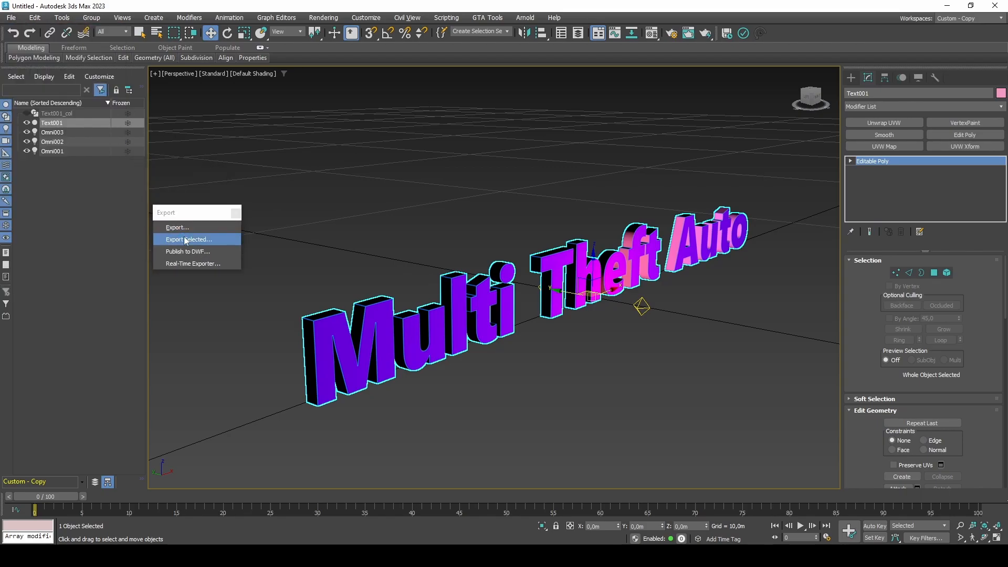
{"action": "left_click", "coordinate": [186, 239]}
{"action": "left_click", "coordinate": [177, 343]}
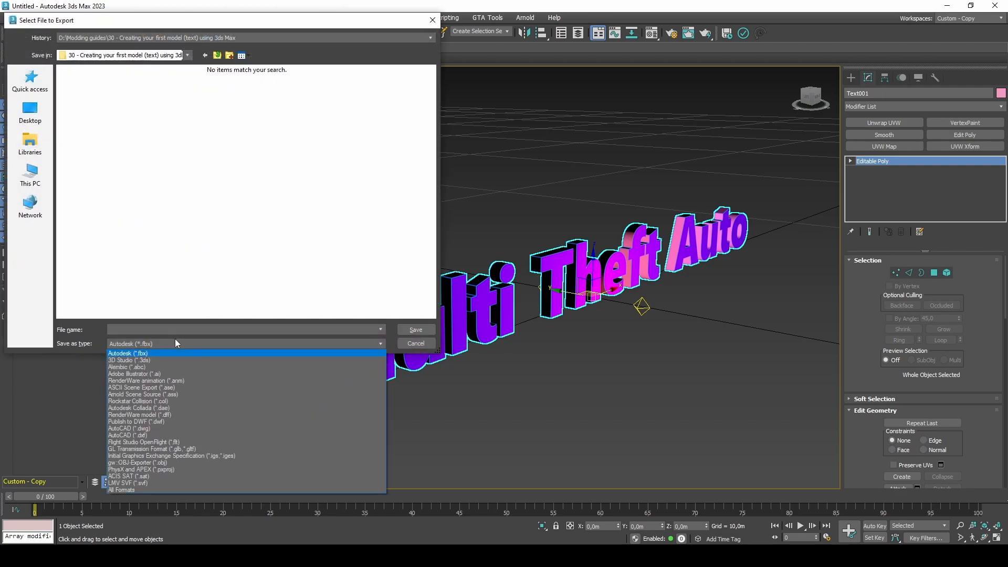
{"action": "left_click", "coordinate": [167, 414]}
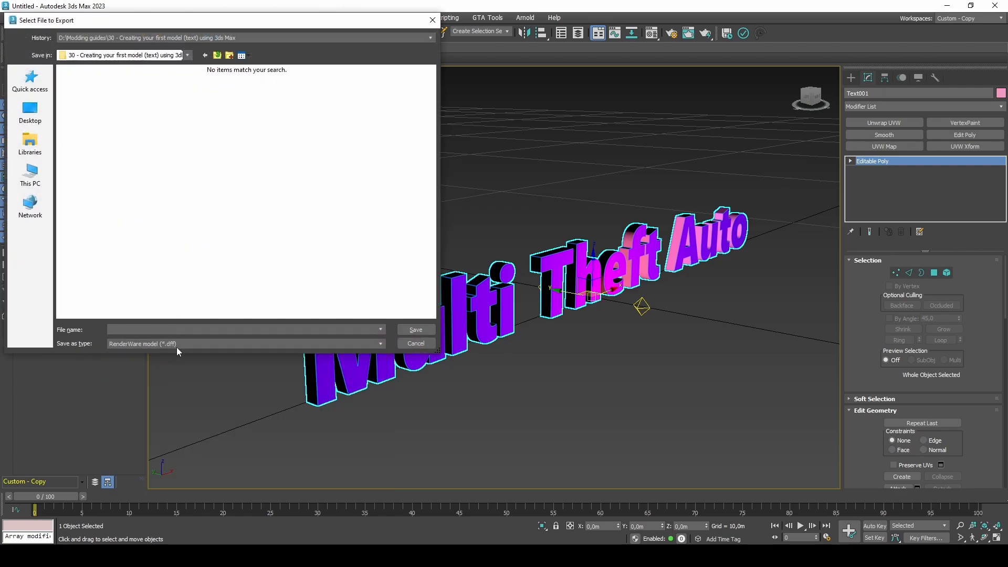
{"action": "key", "text": "Return"}
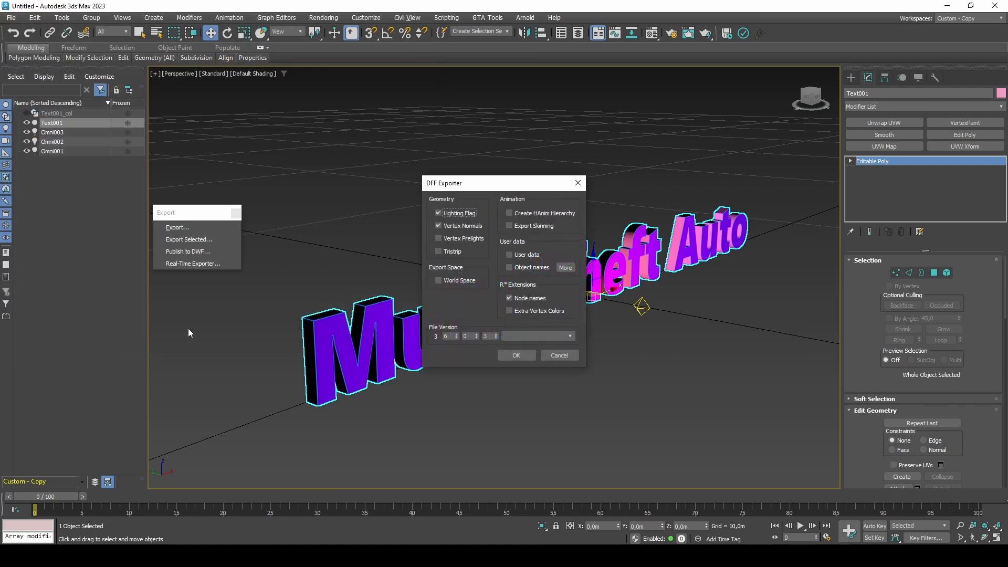
Complete the DFF export with Lighting Flag and Vertex Normals turned off and Vertex Prelights turned on.
{"action": "left_click", "coordinate": [447, 226]}
{"action": "left_click", "coordinate": [455, 214]}
{"action": "left_click", "coordinate": [461, 238]}
{"action": "left_click", "coordinate": [511, 356]}
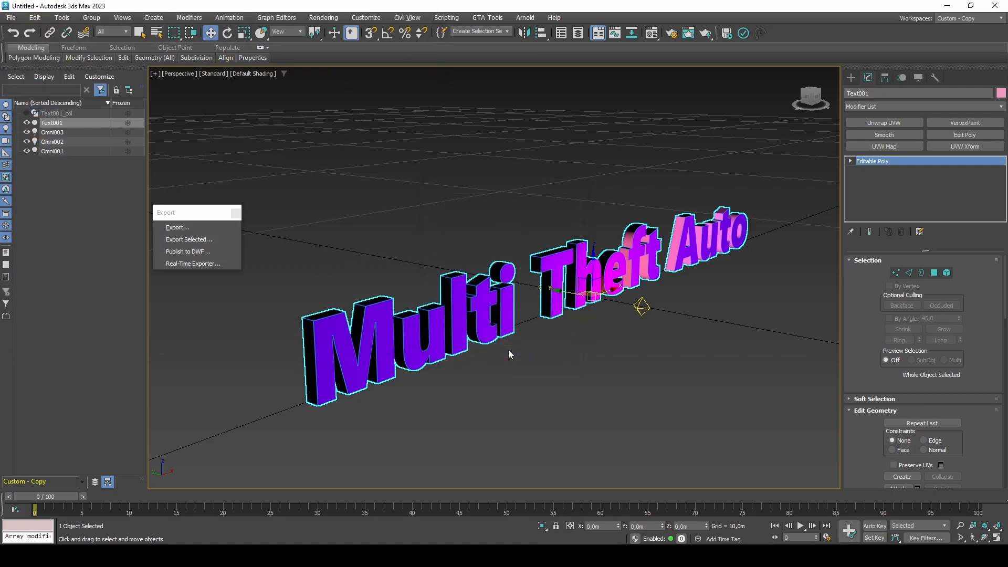
Hide Text001, unhide and select Text001_col, and remove its Chamfer modifier.
{"action": "left_click", "coordinate": [26, 123]}
{"action": "left_click", "coordinate": [27, 113]}
{"action": "left_click", "coordinate": [57, 113]}
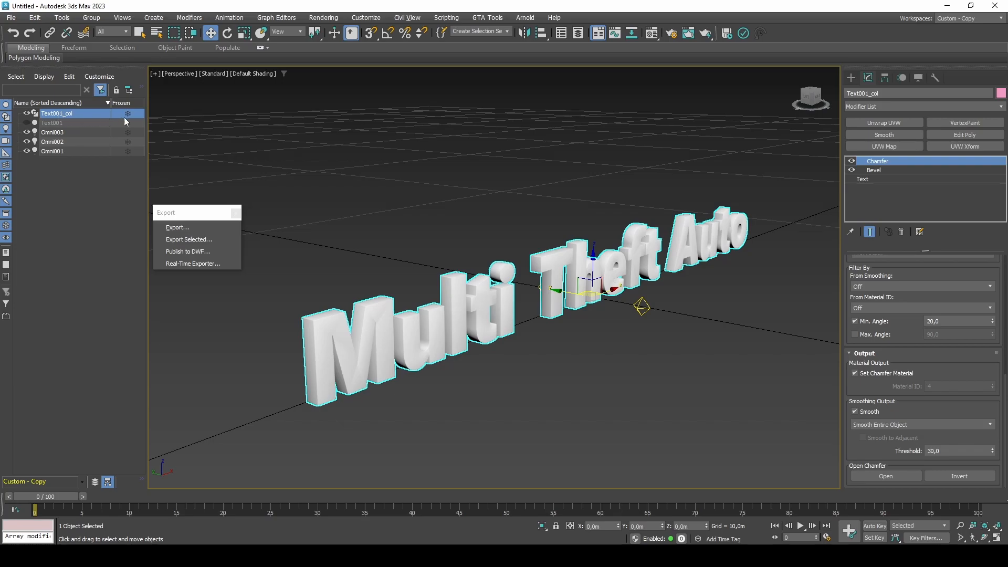
{"action": "left_click", "coordinate": [901, 231]}
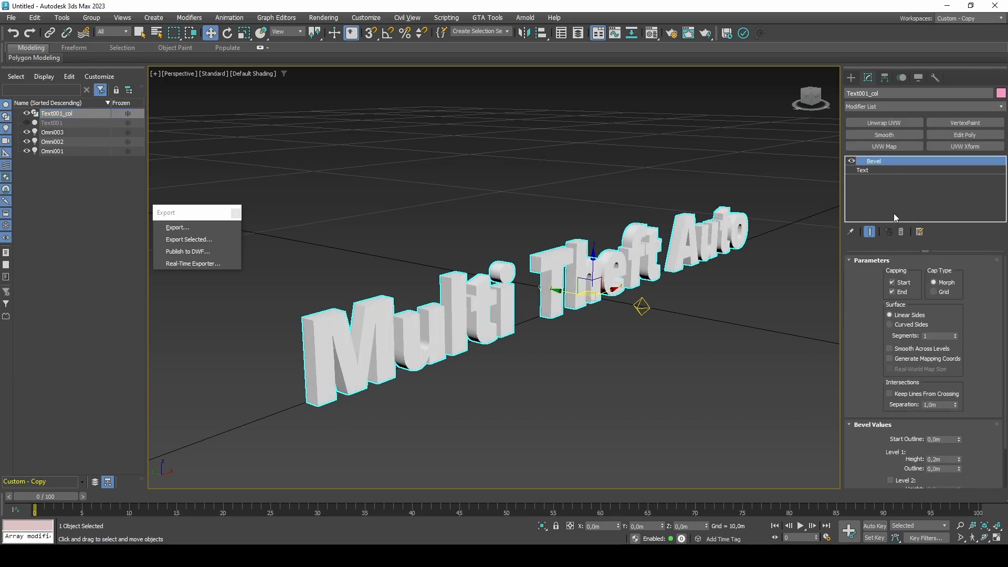
In the base Text level of Text001_col, turn off Adaptive interpolation and set the interpolation steps to 0.
{"action": "left_click", "coordinate": [891, 171]}
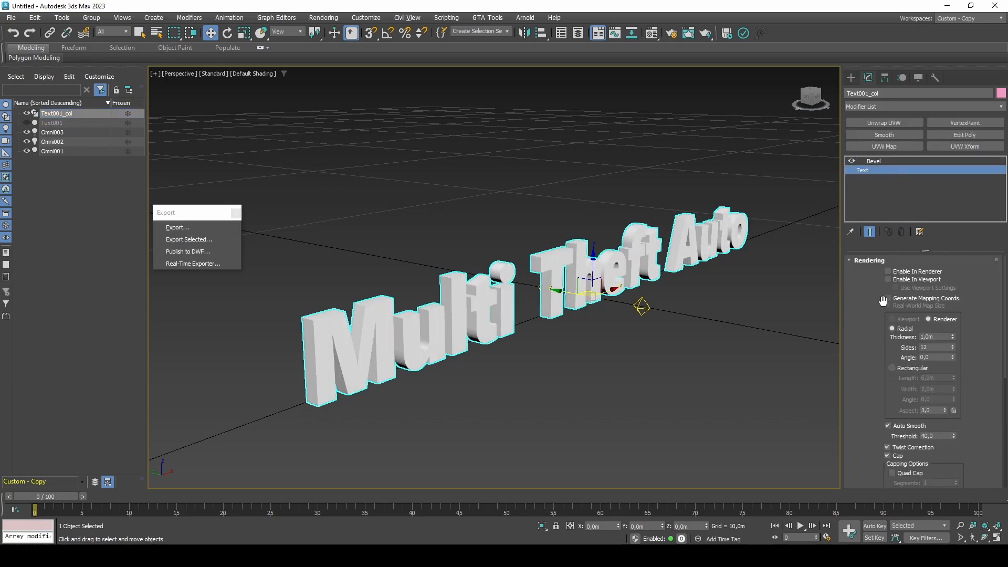
{"action": "left_click_drag", "start_coordinate": [875, 420], "coordinate": [876, 225]}
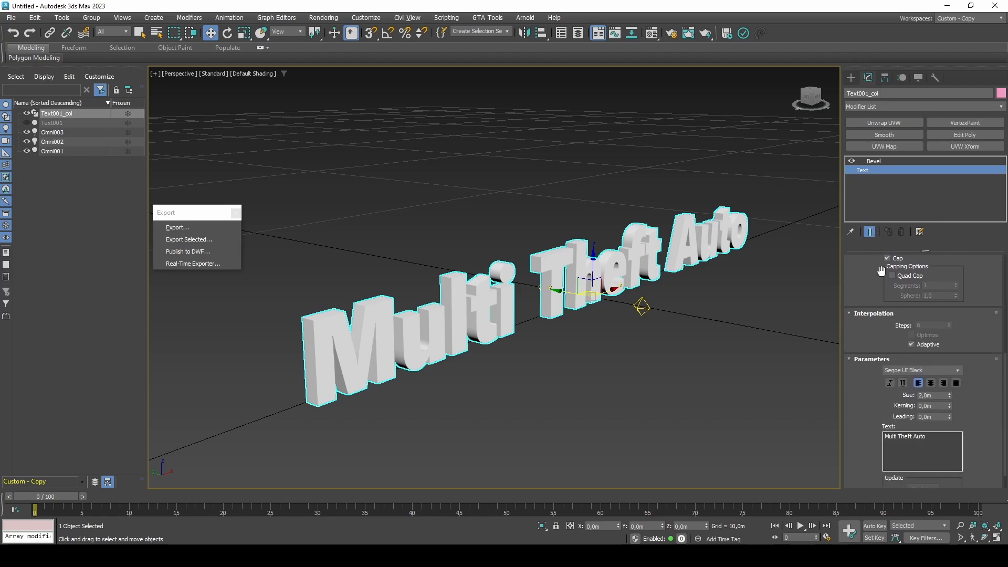
{"action": "left_click", "coordinate": [926, 339]}
{"action": "right_click", "coordinate": [949, 327]}
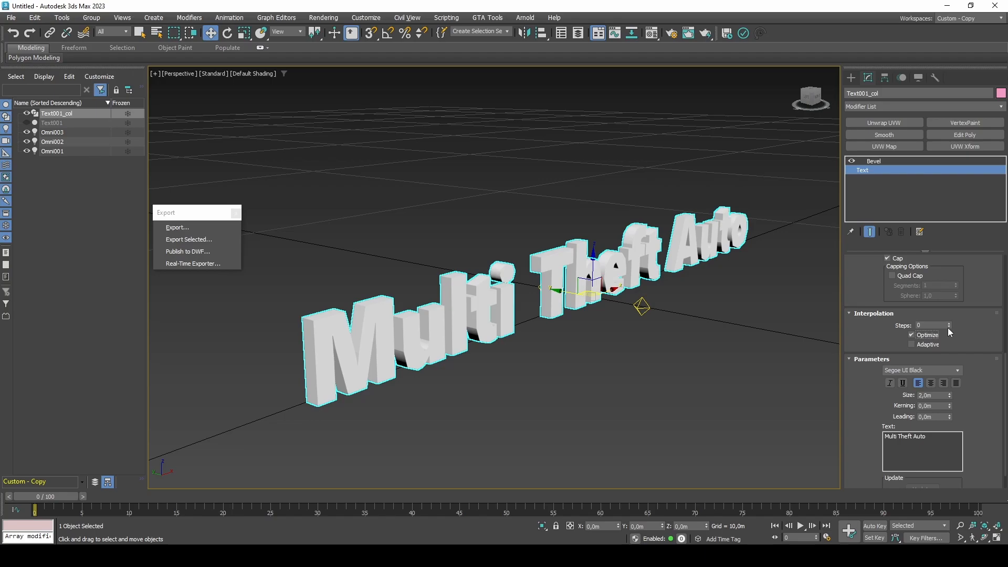
Open the GTA collision export tool, name the collision text and pick Text001_col as its collision mesh.
{"action": "left_click", "coordinate": [488, 18]}
{"action": "left_click", "coordinate": [556, 48]}
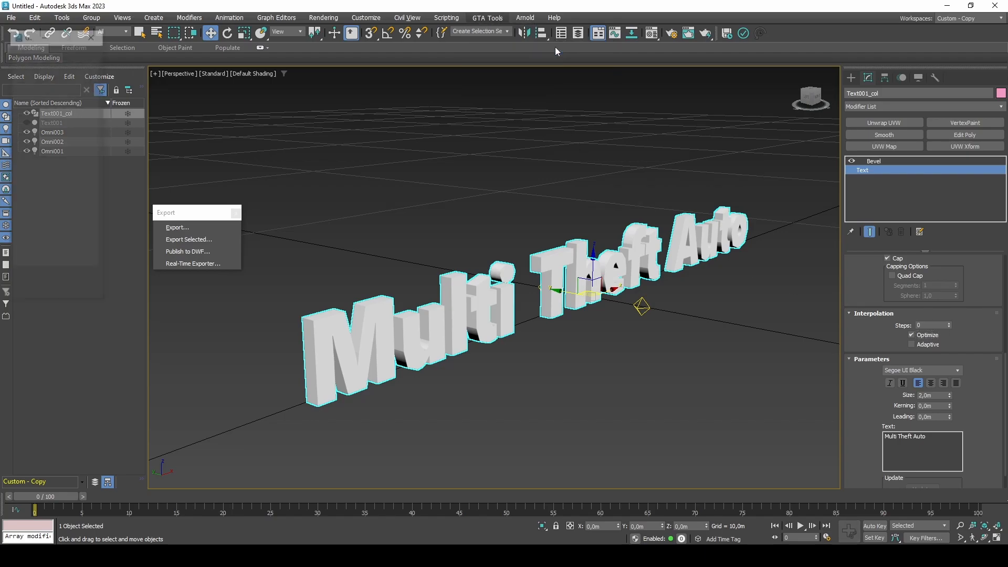
{"action": "left_click", "coordinate": [88, 197]}
{"action": "type", "text": "text"}
{"action": "left_click", "coordinate": [48, 246]}
{"action": "left_click", "coordinate": [304, 324]}
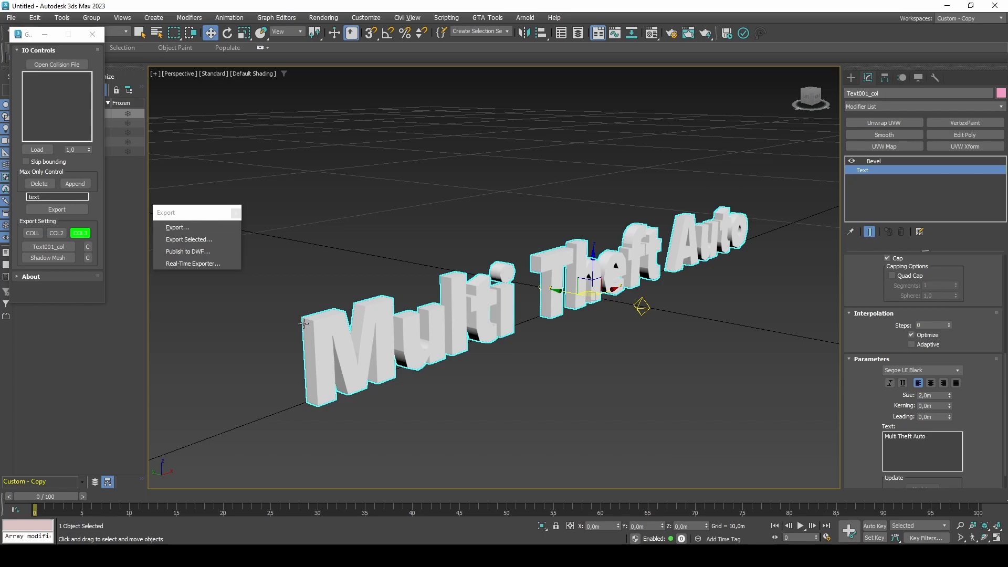
Export the collision to a COL file named text.
{"action": "left_click", "coordinate": [57, 209]}
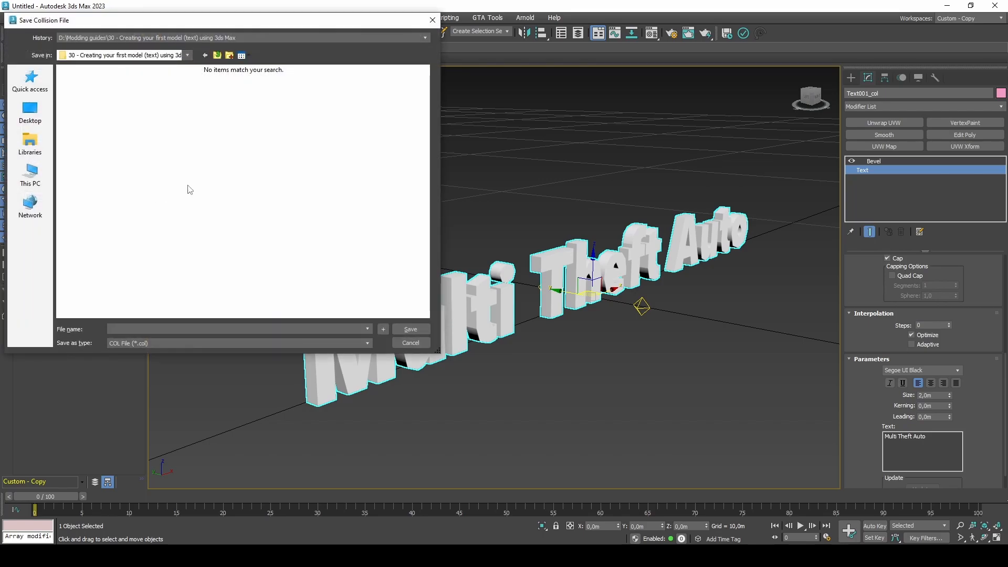
{"action": "type", "text": "text"}
{"action": "key", "text": "Return"}
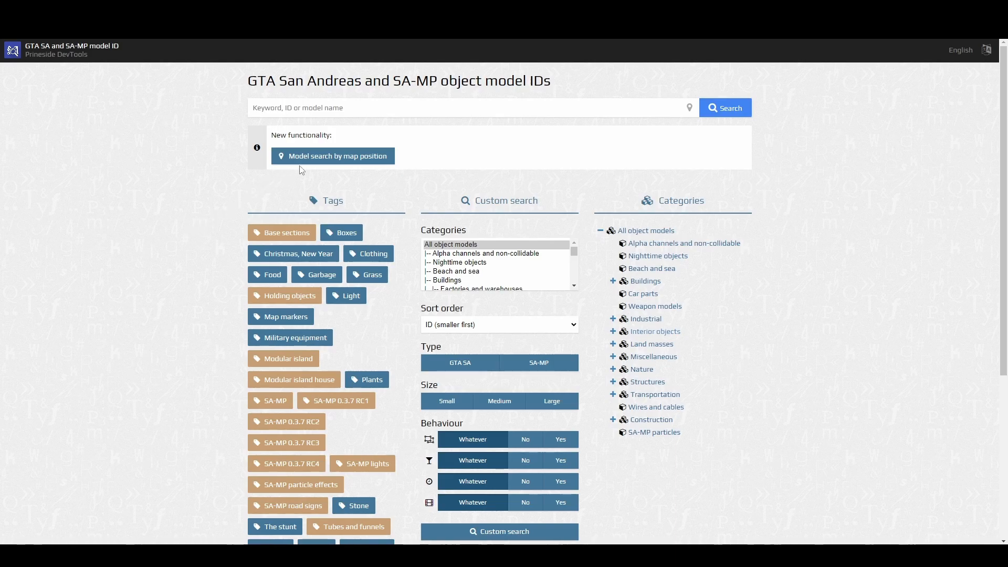
On the GTA SA and SA-MP model ID website, search by map position in the desert, open model 16148 and copy its ID.
{"action": "left_click", "coordinate": [307, 167]}
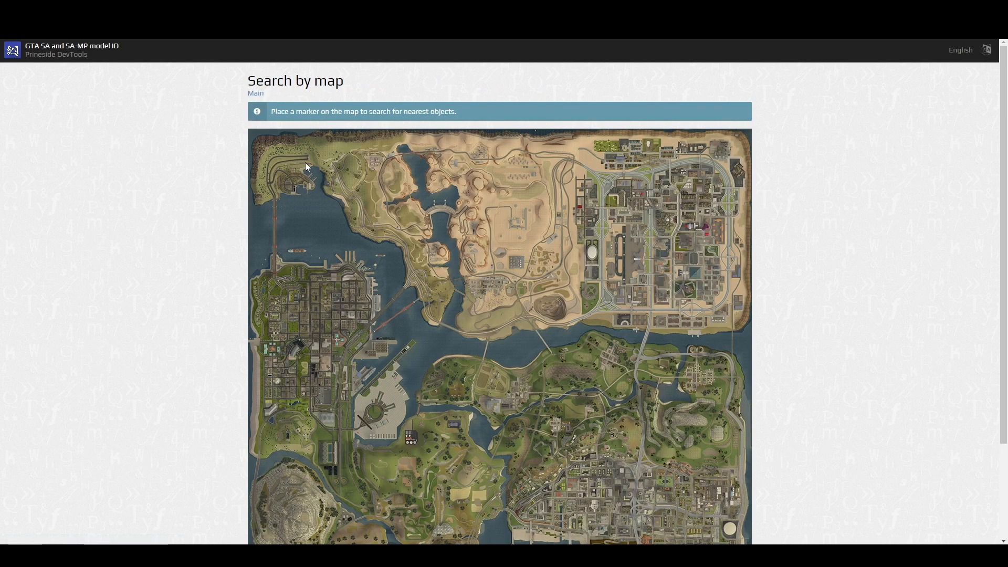
{"action": "left_click", "coordinate": [471, 250]}
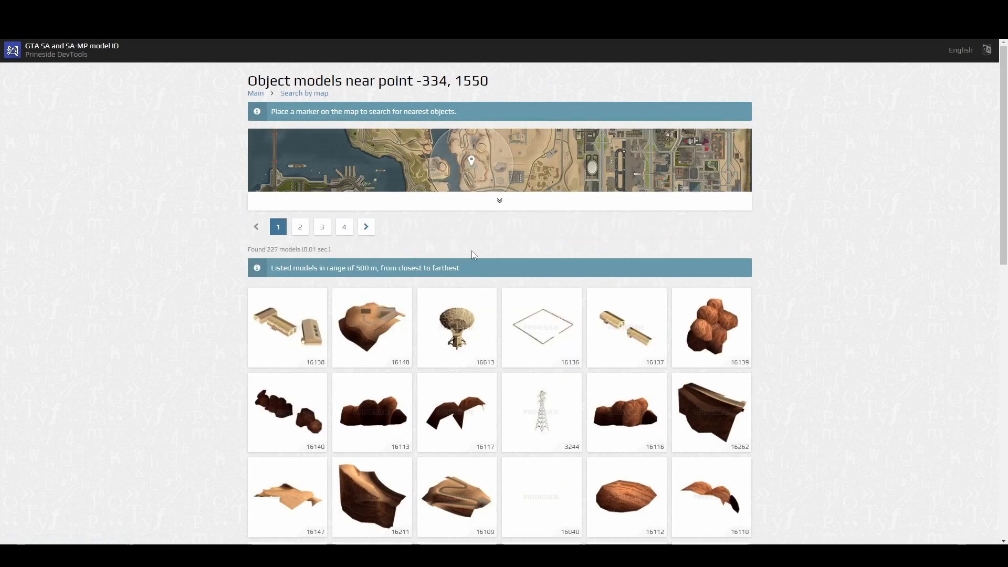
{"action": "left_click", "coordinate": [402, 307]}
{"action": "left_click_drag", "start_coordinate": [428, 426], "coordinate": [449, 427]}
{"action": "key", "text": "ctrl+c"}
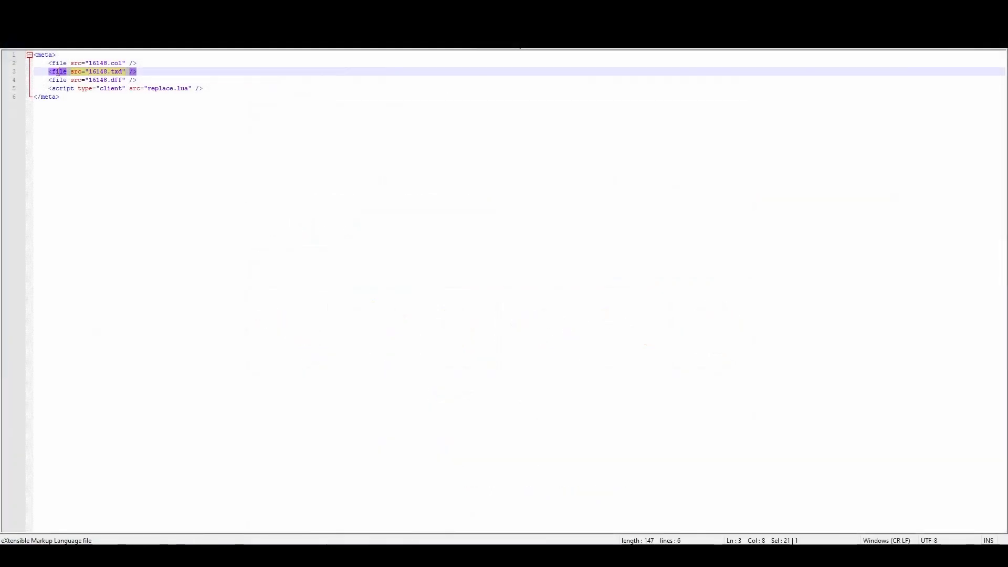
In the text editor, delete the 16148.txd file line from the resource's meta file.
{"action": "left_click_drag", "start_coordinate": [58, 72], "coordinate": [12, 72]}
{"action": "key", "text": "BackSpace"}
{"action": "key", "text": "BackSpace"}
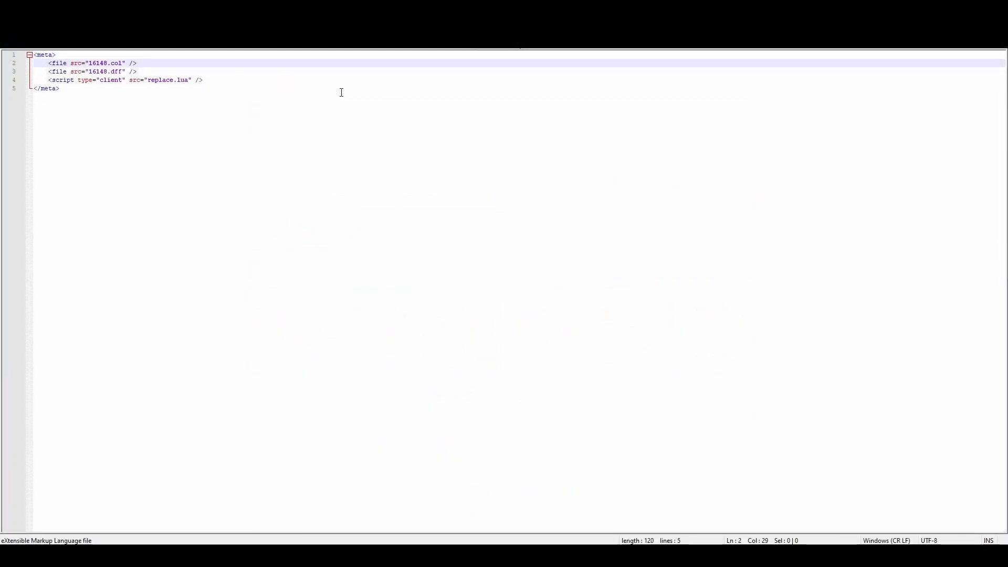
Comment out the engineLoadTXD and engineImportTXD lines in the model replacement Lua script with --.
{"action": "left_click", "coordinate": [541, 44]}
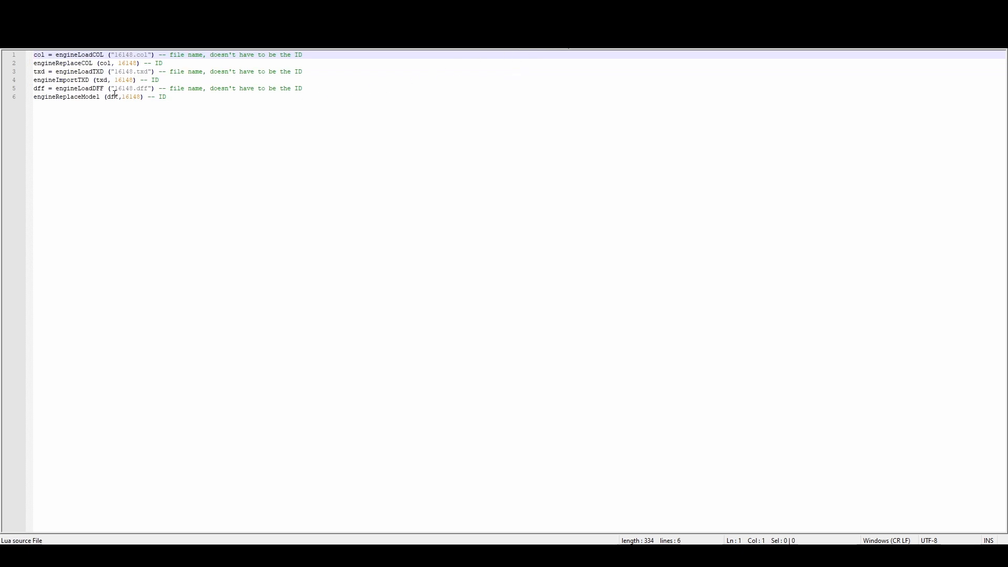
{"action": "left_click", "coordinate": [35, 73]}
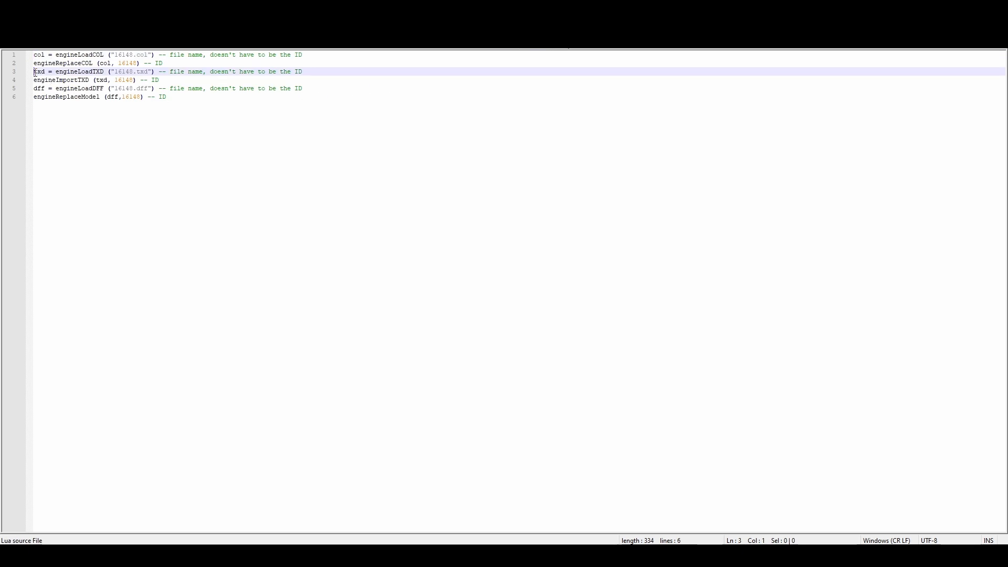
{"action": "type", "text": "--"}
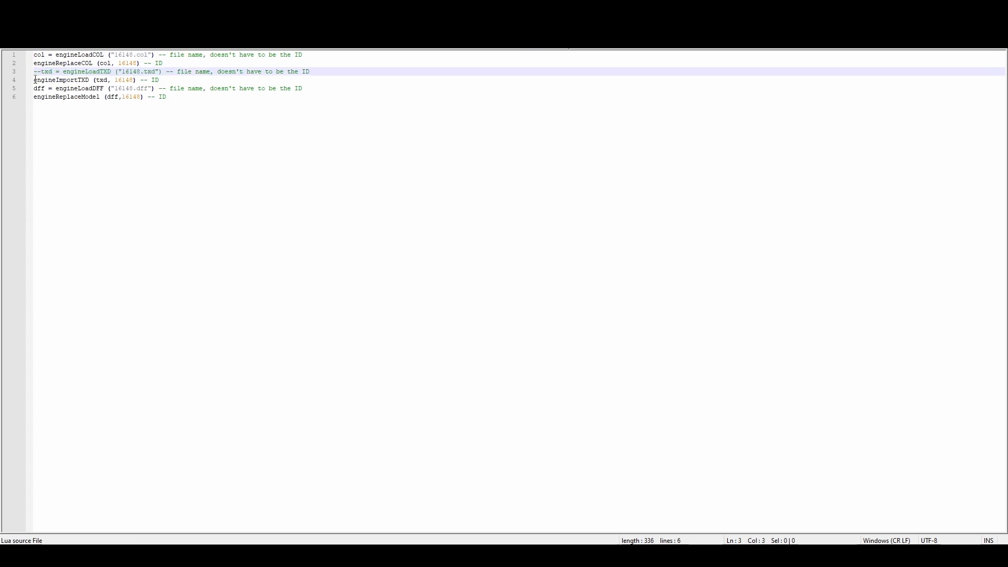
{"action": "left_click", "coordinate": [36, 79]}
{"action": "type", "text": "--"}
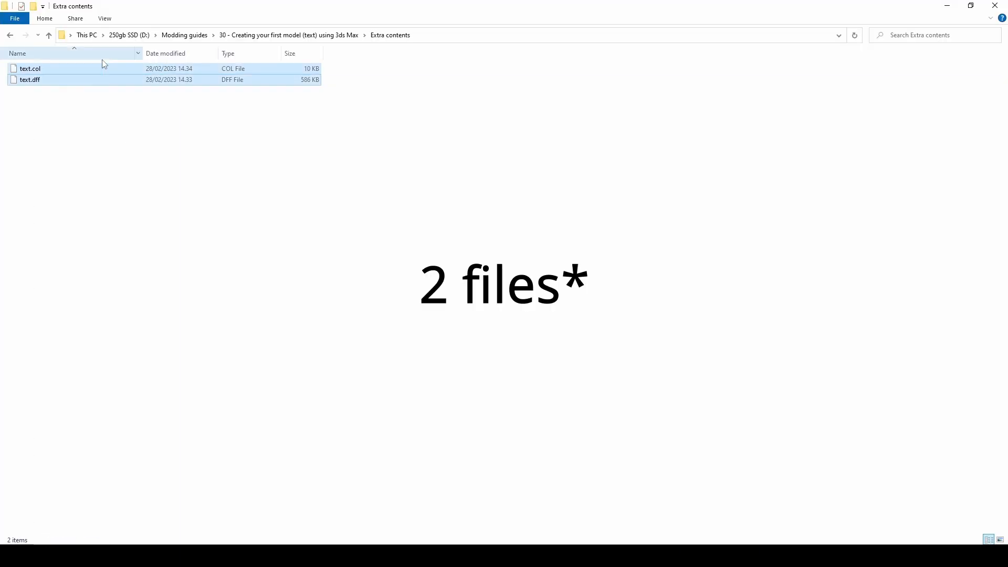
In File Explorer, rename text.col and text.dff to 16148 and transfer both files into the replacement resource's folder.
{"action": "key", "text": "F2"}
{"action": "type", "text": "16148"}
{"action": "key", "text": "Return"}
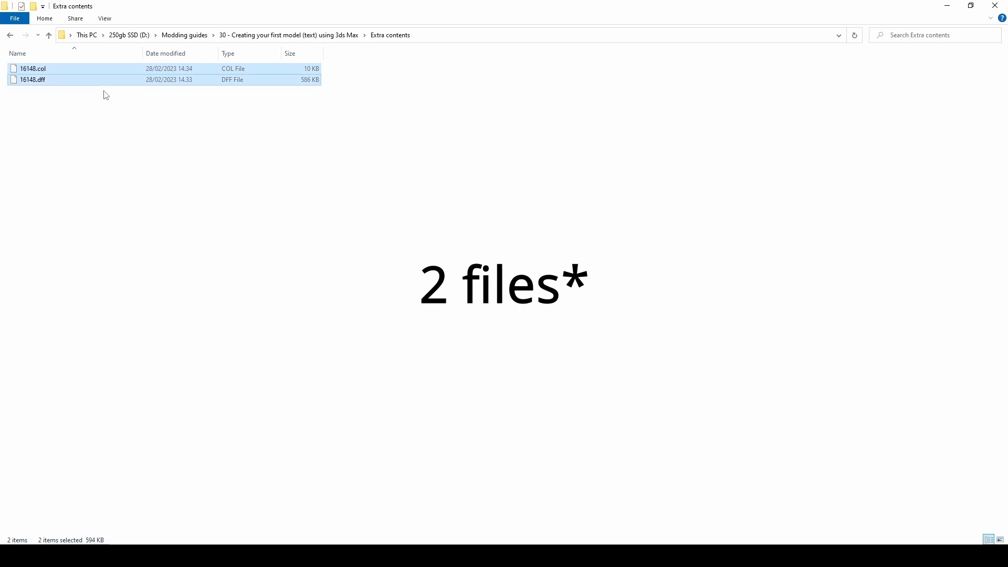
{"action": "key", "text": "alt+Tab"}
{"action": "left_click_drag", "start_coordinate": [74, 80], "coordinate": [488, 252]}
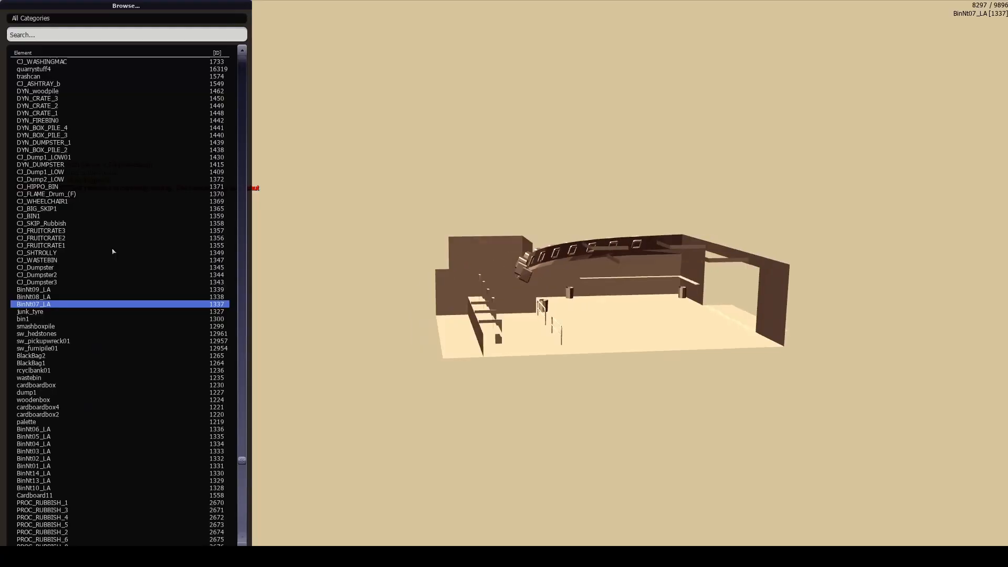
In the MTA map editor, search the object browser for ID 16148 and place that model on the airport ground.
{"action": "key", "text": "ctrl+v"}
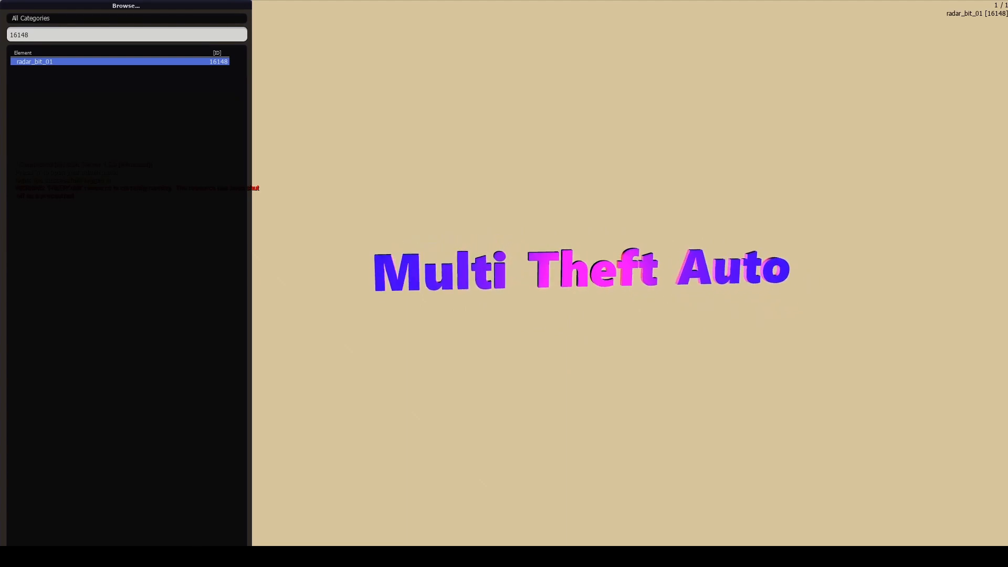
{"action": "key", "text": "Return"}
{"action": "key", "text": "w"}
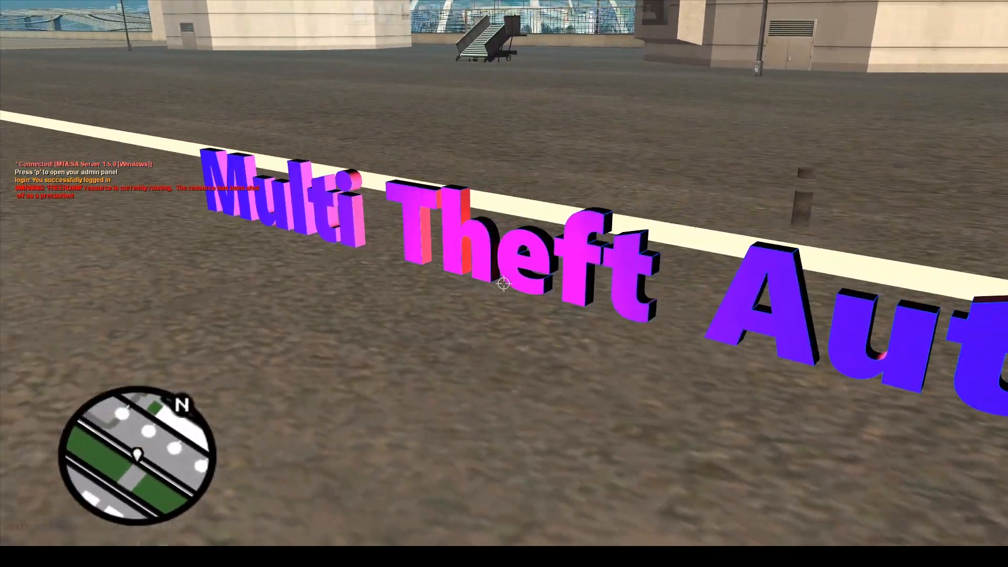
{"action": "left_click", "coordinate": [504, 284]}
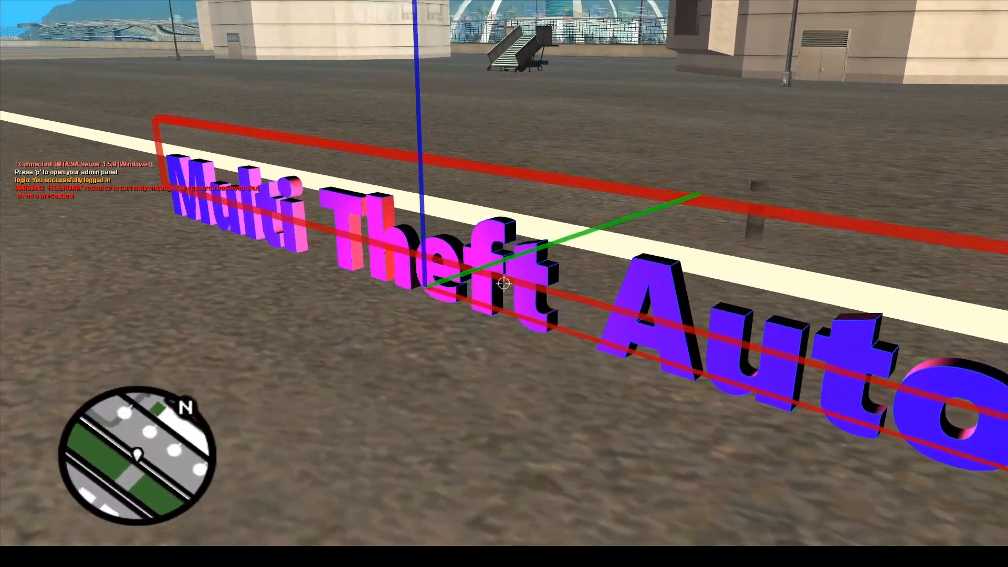